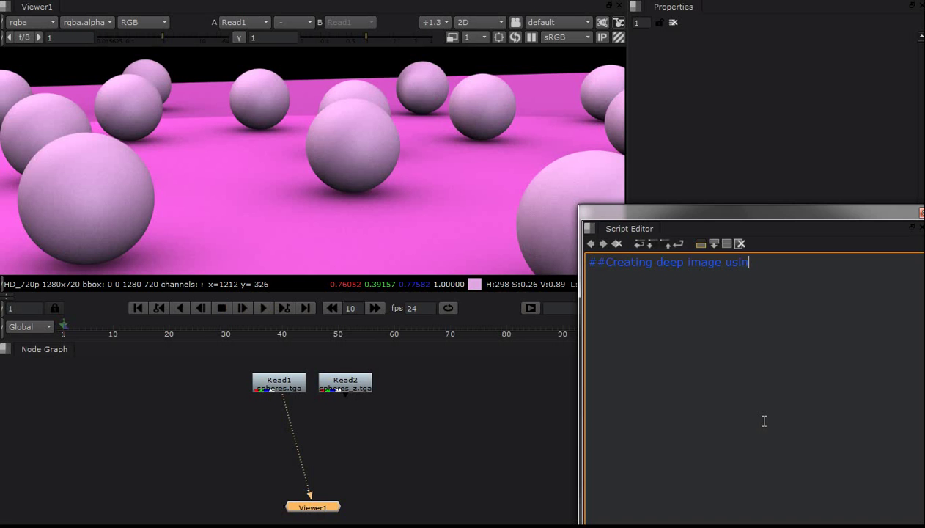
# - Complete the first script note so it reads "##Creating deep image using Zdepth channel"
pyautogui.write('g')
pyautogui.write('Zdepth channel')
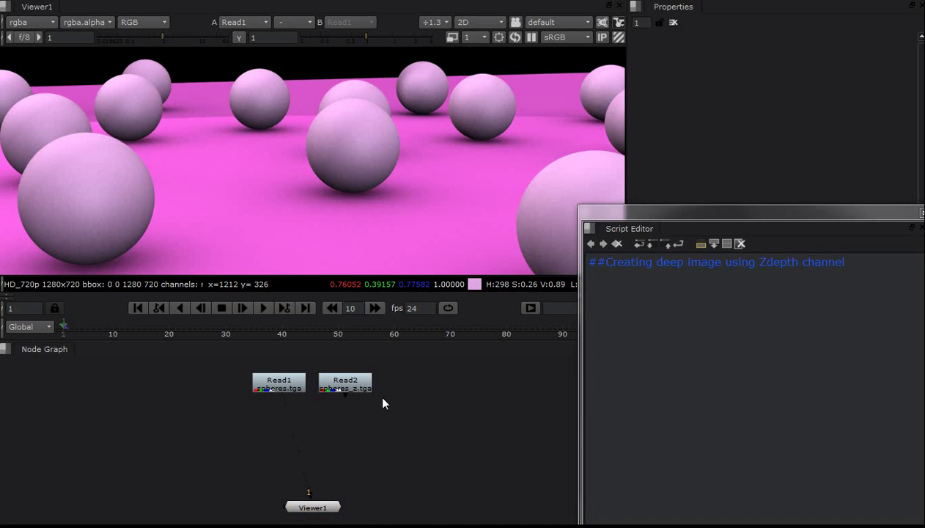
# - Compare the spheres_z.tga depth pass in Read2 with the spheres.tga render in Read1 in the viewer
pyautogui.moveTo(290, 383); pyautogui.dragTo(283, 387)
pyautogui.click(354, 388)
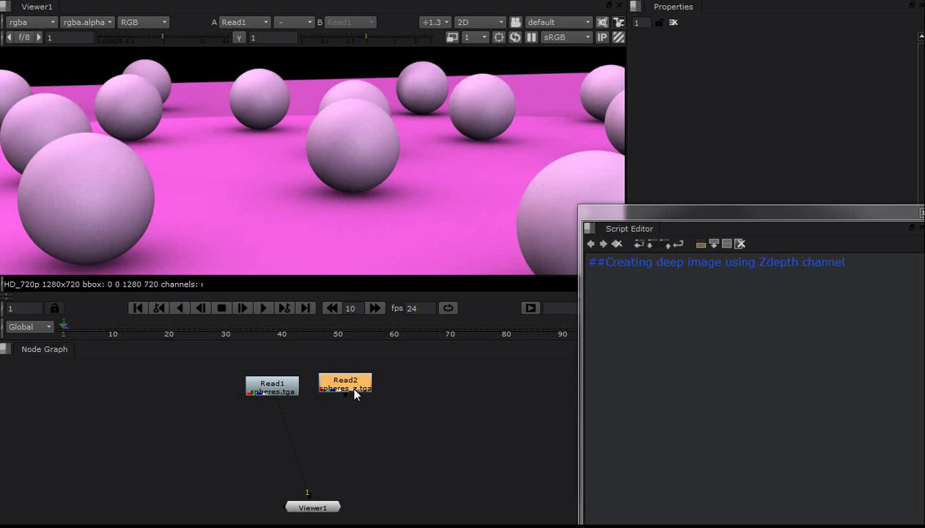
pyautogui.press('1')
pyautogui.click(283, 389)
pyautogui.press('1')
# - Add a Copy node below the Read nodes, with Read2 feeding input A and Read1 feeding input B
pyautogui.click(354, 375)
pyautogui.click(341, 438)
pyautogui.press('k')
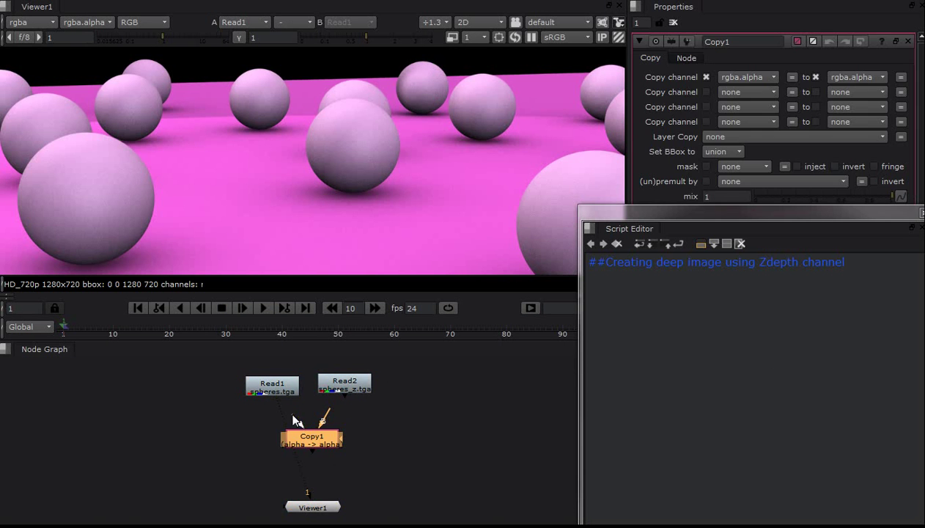
pyautogui.moveTo(289, 406); pyautogui.dragTo(275, 387)
pyautogui.moveTo(315, 442); pyautogui.dragTo(275, 438)
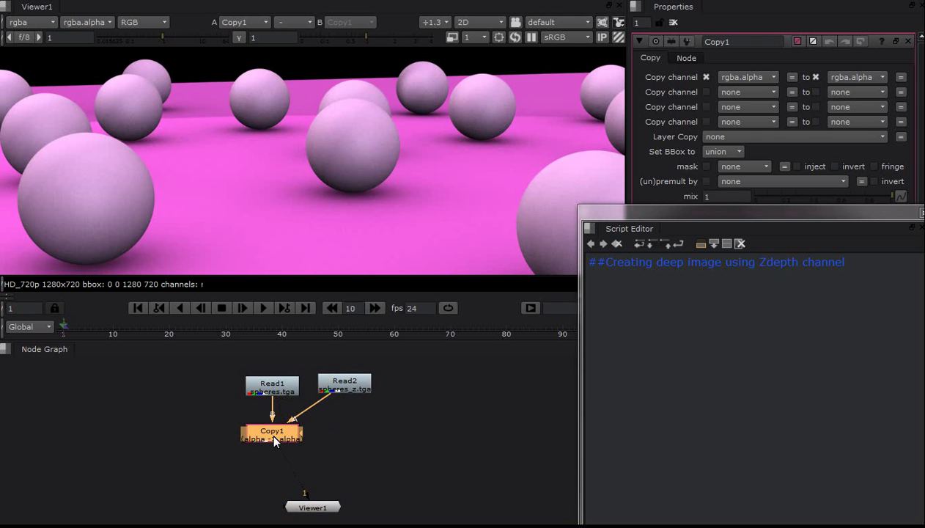
# - Set Copy1 to copy rgba.red into depth.Z and align the Viewer node underneath it
pyautogui.click(750, 78)
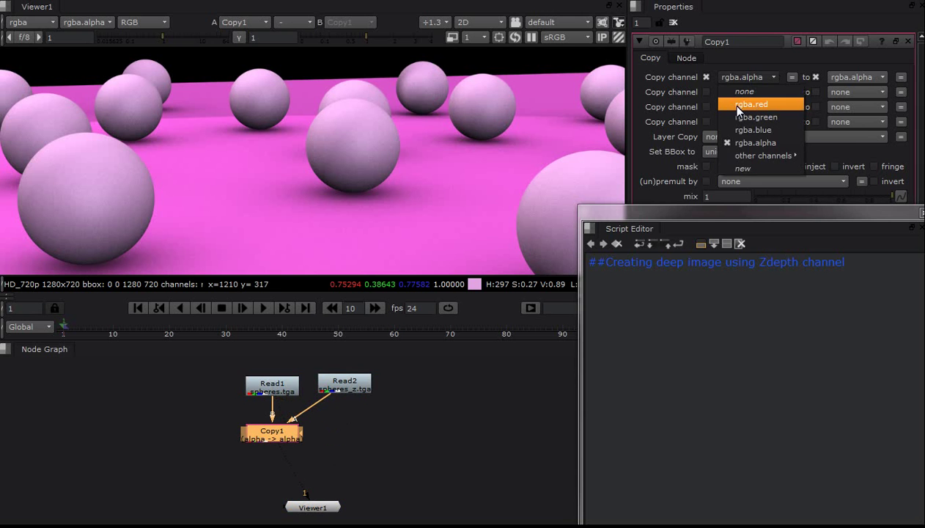
pyautogui.click(738, 107)
pyautogui.click(840, 76)
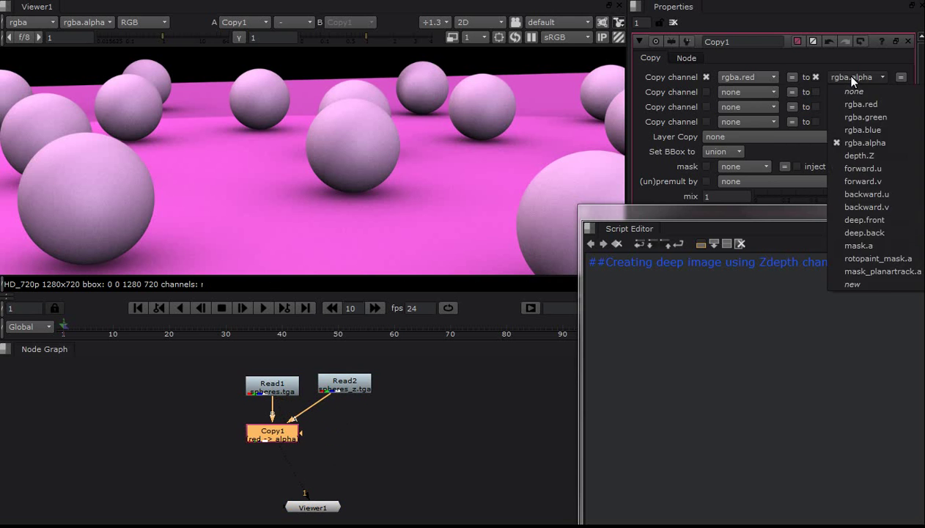
pyautogui.click(875, 157)
pyautogui.click(382, 433)
pyautogui.moveTo(316, 509); pyautogui.dragTo(271, 506)
# - Examine the depth layer of Copy1 in the viewer, then switch the display back to rgba
pyautogui.click(29, 22)
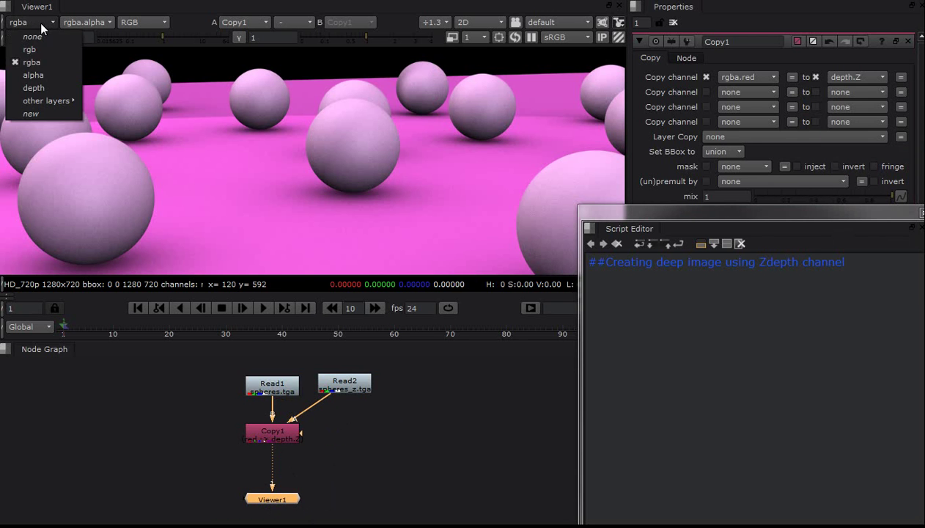
pyautogui.click(33, 85)
pyautogui.scroll(-2, 411, 134)
pyautogui.moveTo(411, 135); pyautogui.dragTo(368, 143, button='middle')
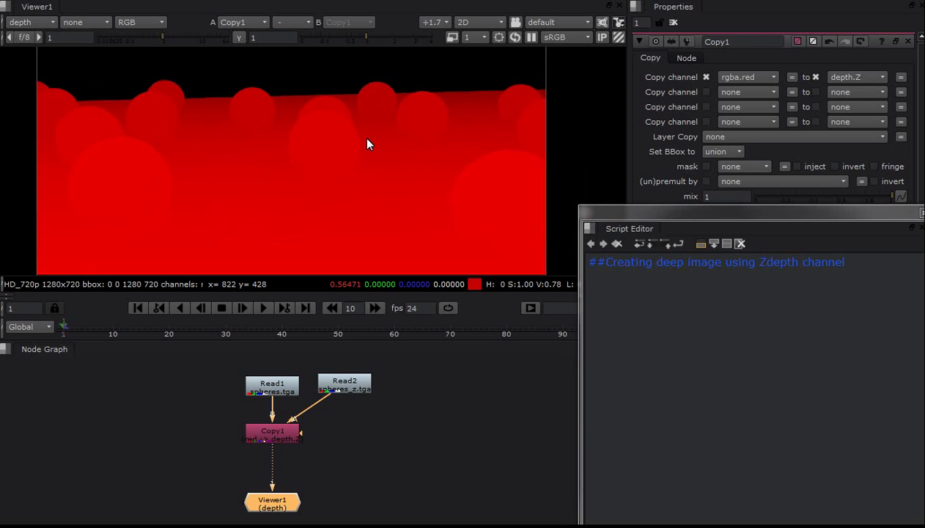
pyautogui.scroll(-1, 368, 144)
pyautogui.scroll(1, 366, 142)
pyautogui.scroll(1, 351, 136)
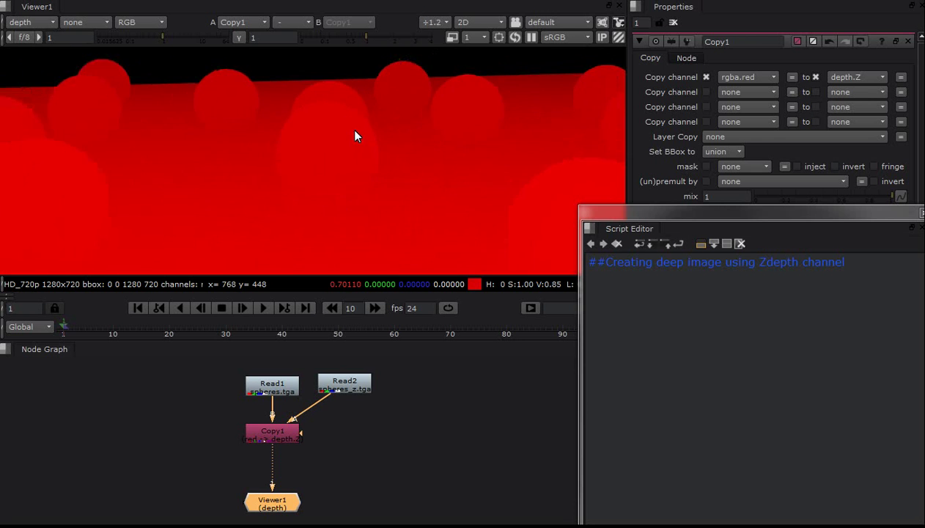
pyautogui.click(30, 22)
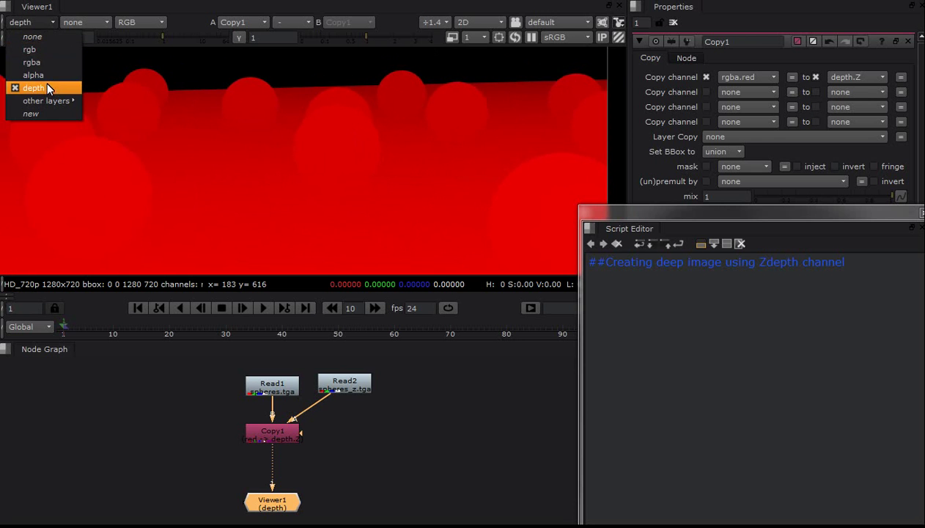
pyautogui.click(32, 62)
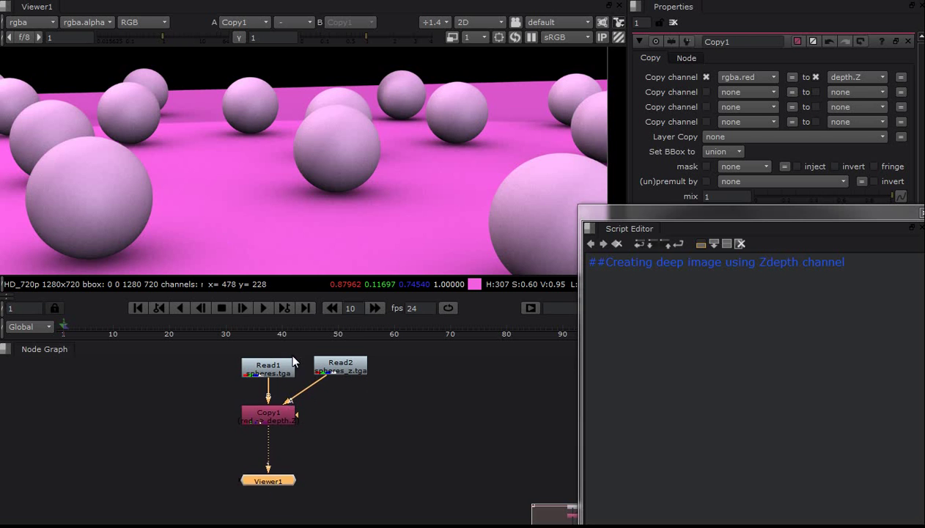
# - Add the Tools toolbar as an extra tab in the pane that holds the Properties
pyautogui.moveTo(289, 391); pyautogui.dragTo(286, 372, button='middle')
pyautogui.click(163, 352)
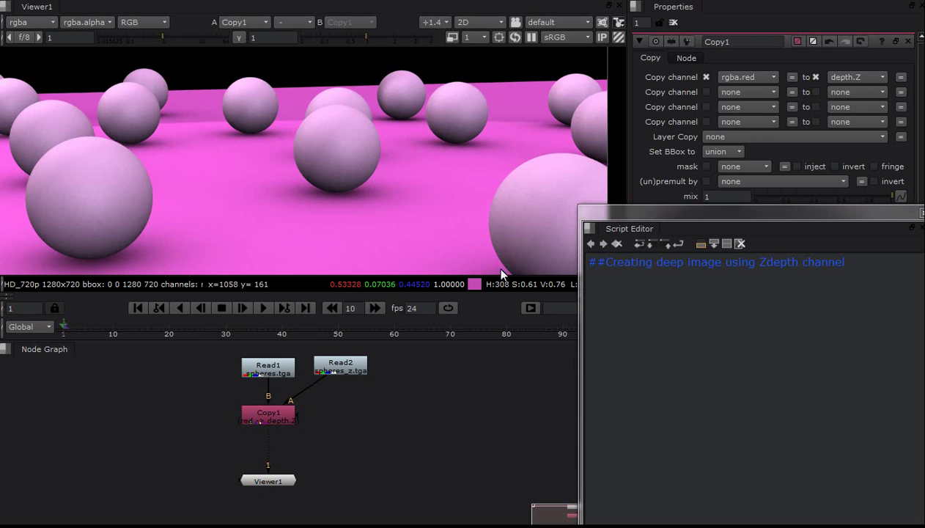
pyautogui.rightClick(666, 7)
pyautogui.moveTo(715, 127)
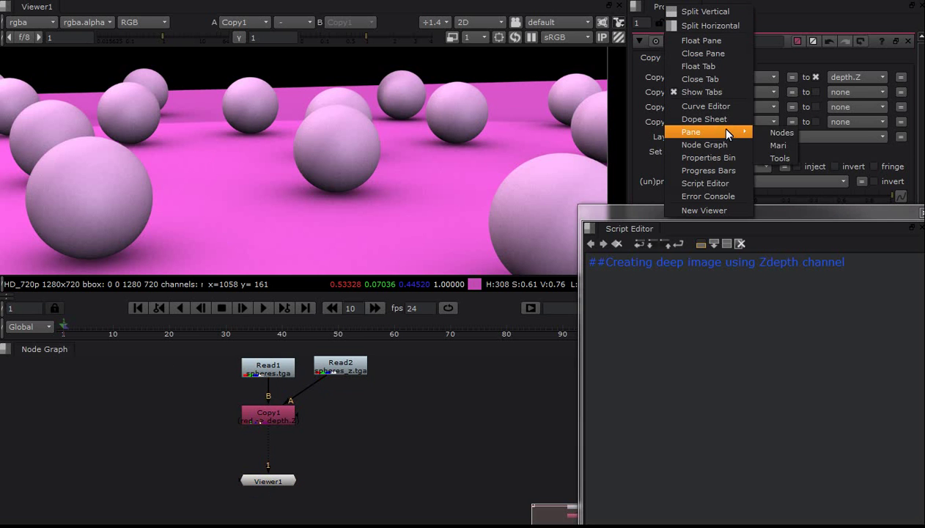
pyautogui.click(780, 159)
# - Create a DeepFromImage node, moving the Script Editor window aside to reach the deep tools and back again
pyautogui.moveTo(640, 212); pyautogui.dragTo(372, 218)
pyautogui.click(710, 171)
pyautogui.click(647, 279)
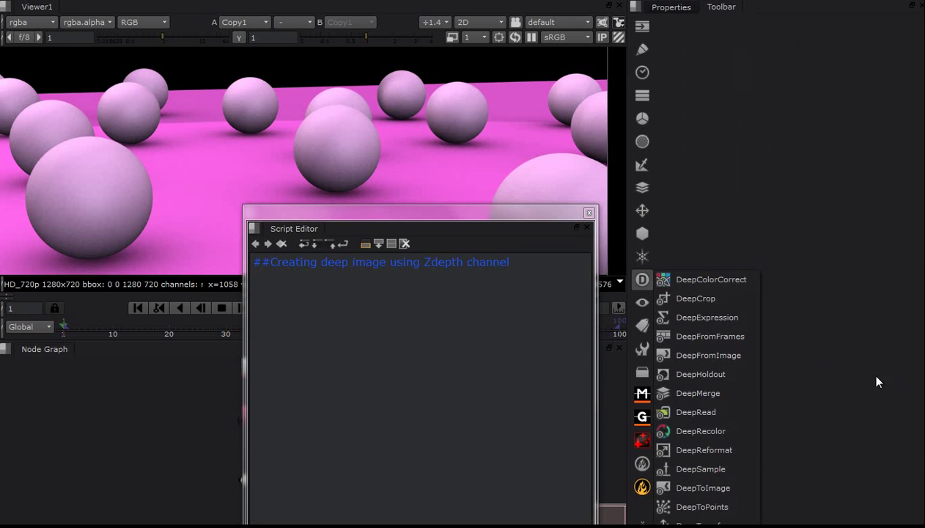
pyautogui.click(711, 353)
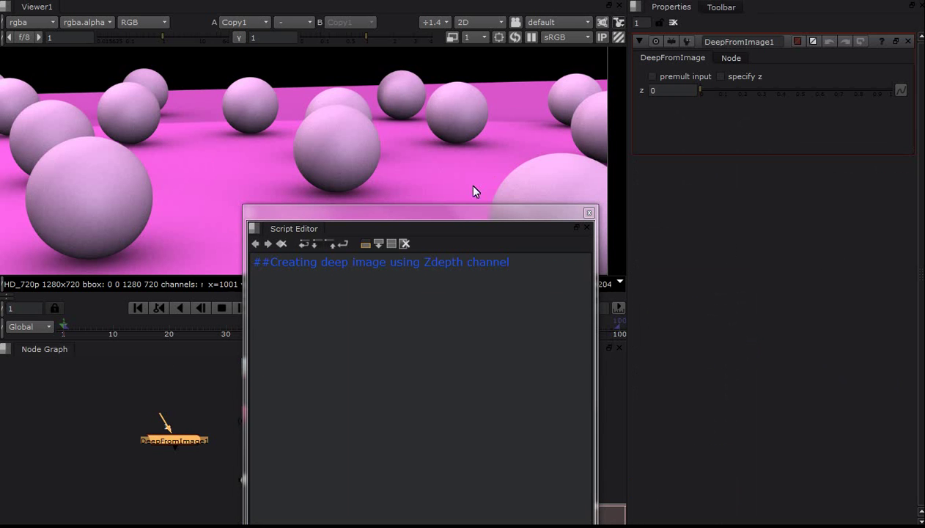
pyautogui.moveTo(455, 211); pyautogui.dragTo(791, 212)
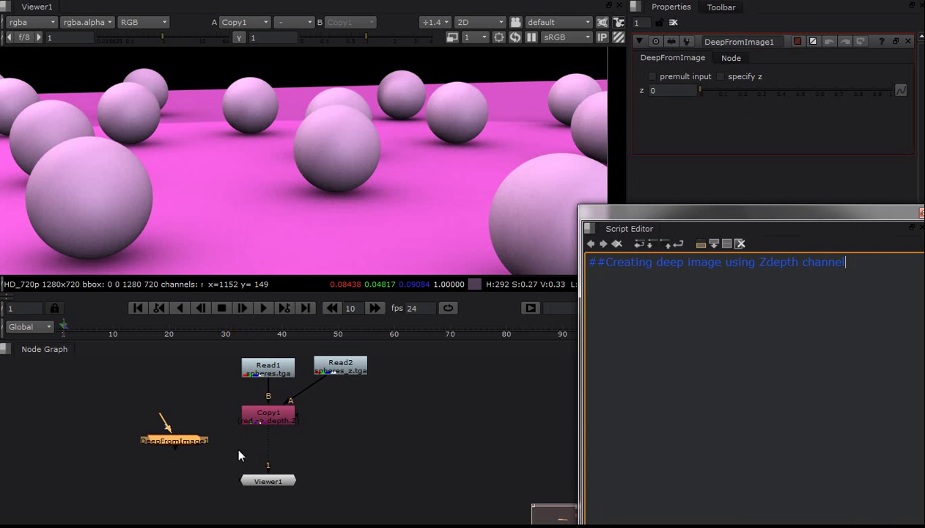
# - Insert DeepFromImage1 between Copy1 and Viewer1 and space the nodes out in a vertical column
pyautogui.moveTo(180, 432); pyautogui.dragTo(243, 429)
pyautogui.moveTo(184, 449); pyautogui.dragTo(268, 439)
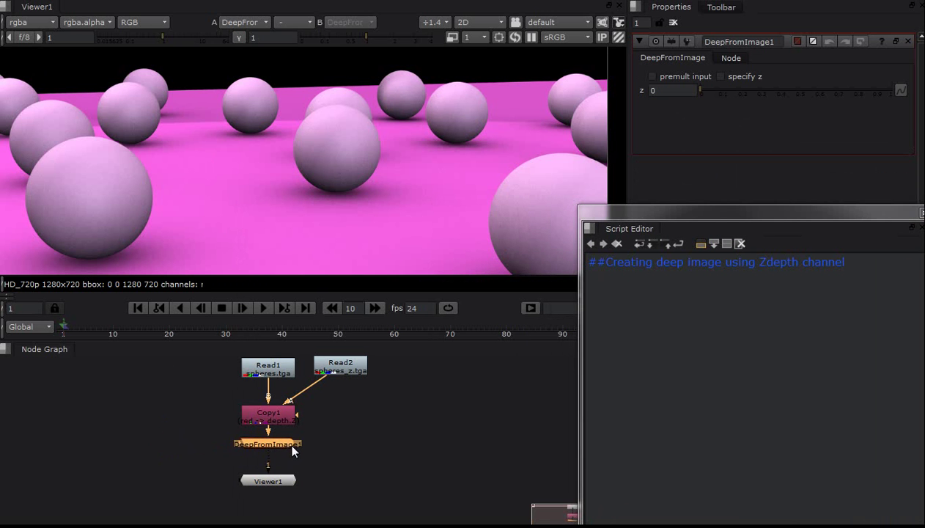
pyautogui.moveTo(281, 477); pyautogui.dragTo(276, 518)
pyautogui.moveTo(273, 445); pyautogui.dragTo(269, 440)
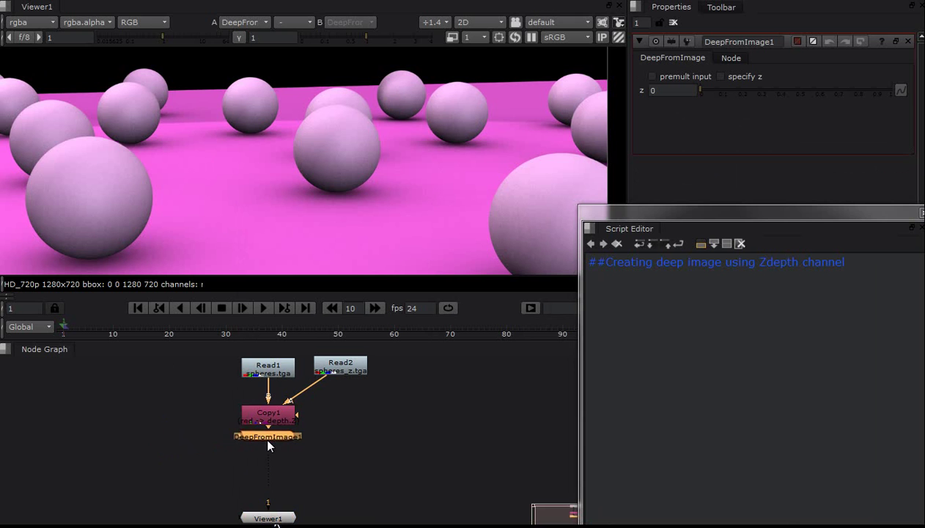
pyautogui.click(345, 400)
pyautogui.click(852, 263)
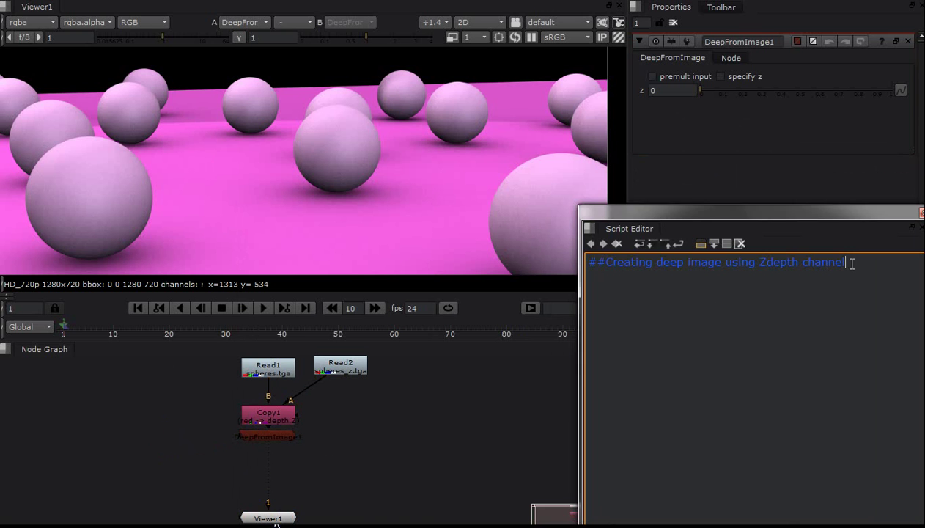
pyautogui.moveTo(295, 438); pyautogui.dragTo(277, 457)
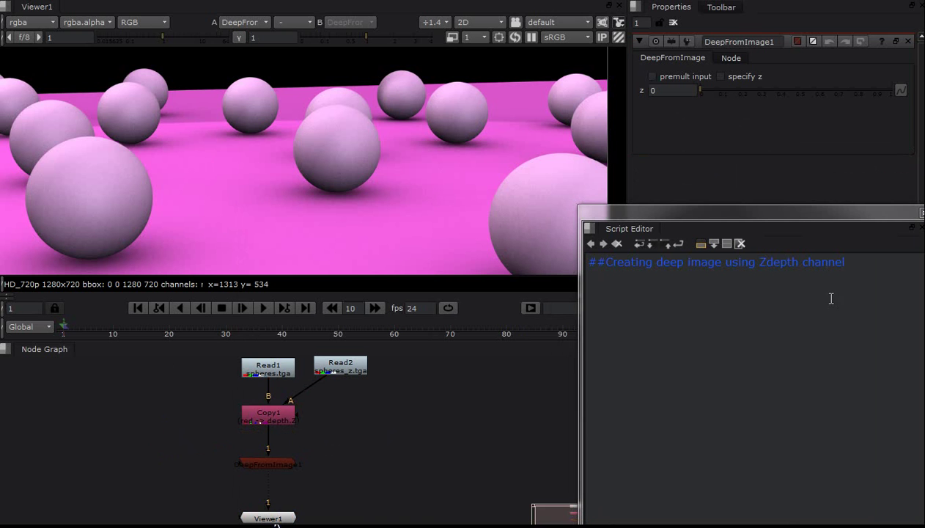
# - Add a second script note reading "##We can grade the depth"
pyautogui.click(856, 268)
pyautogui.press('Return')
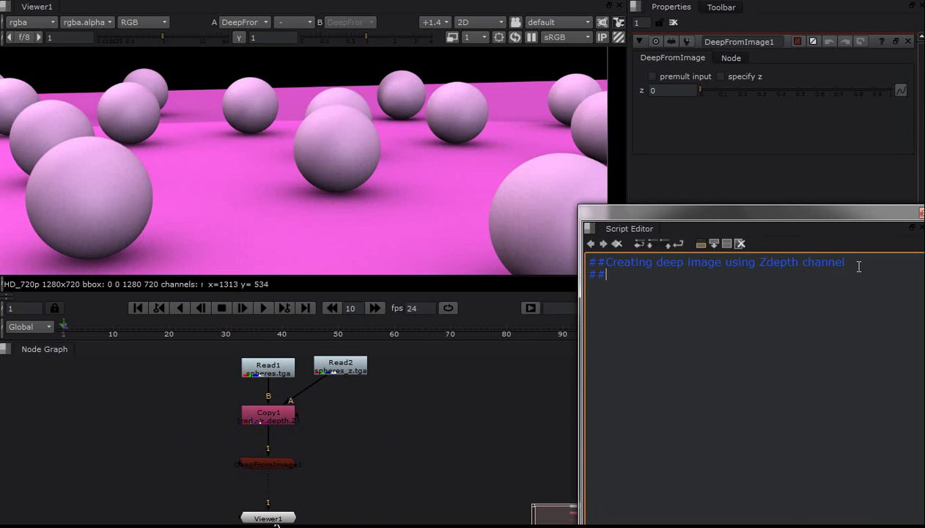
pyautogui.write('##We ge')
pyautogui.press('BackSpace')
pyautogui.write('ca')
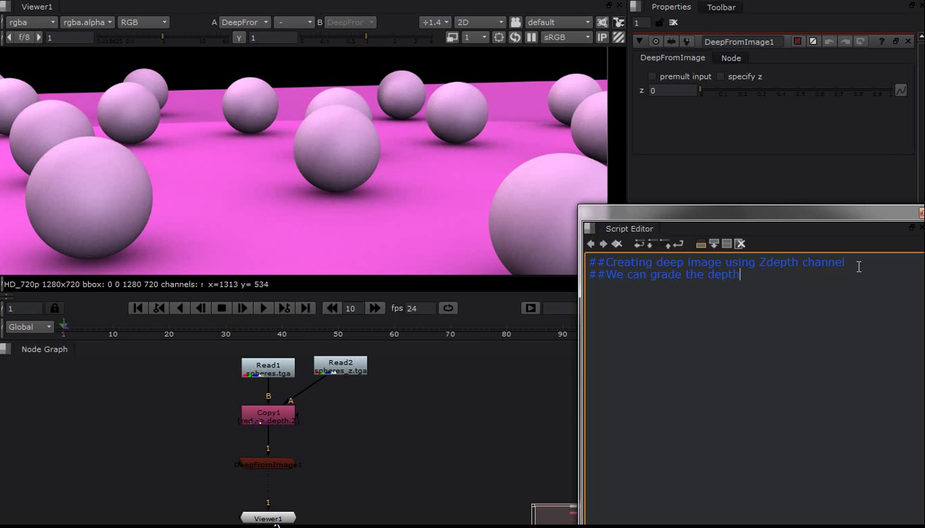
# - Insert a Grade node between Copy1 and DeepFromImage1 and set its channels to depth
pyautogui.click(286, 464)
pyautogui.click(282, 428)
pyautogui.click(273, 417)
pyautogui.press('g')
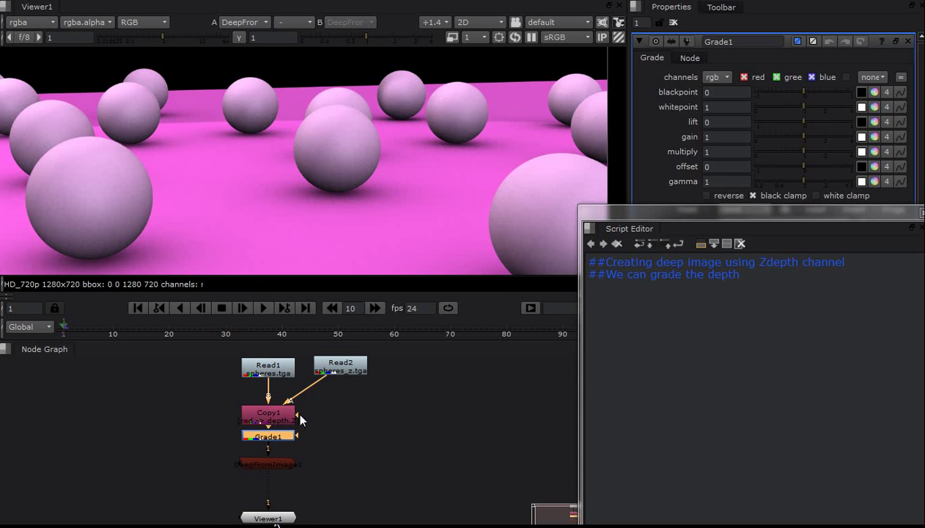
pyautogui.click(386, 405)
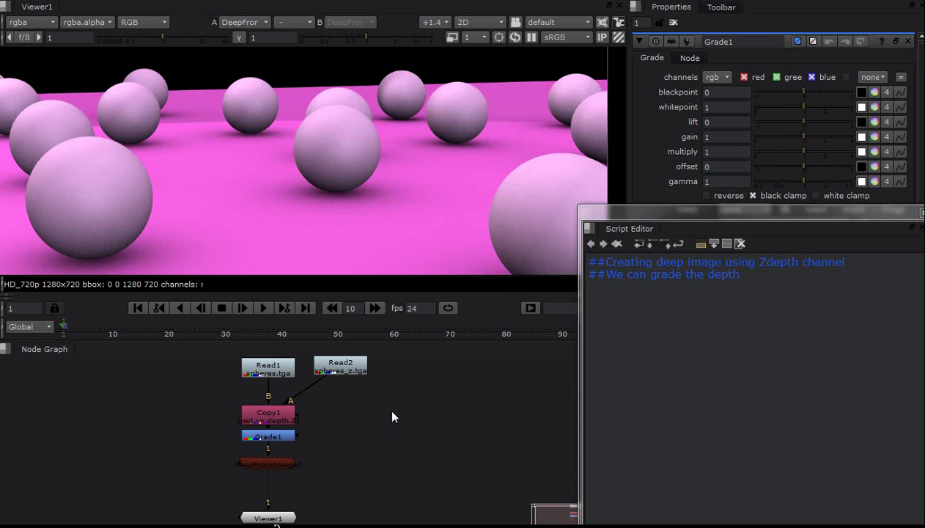
pyautogui.click(720, 78)
pyautogui.click(730, 155)
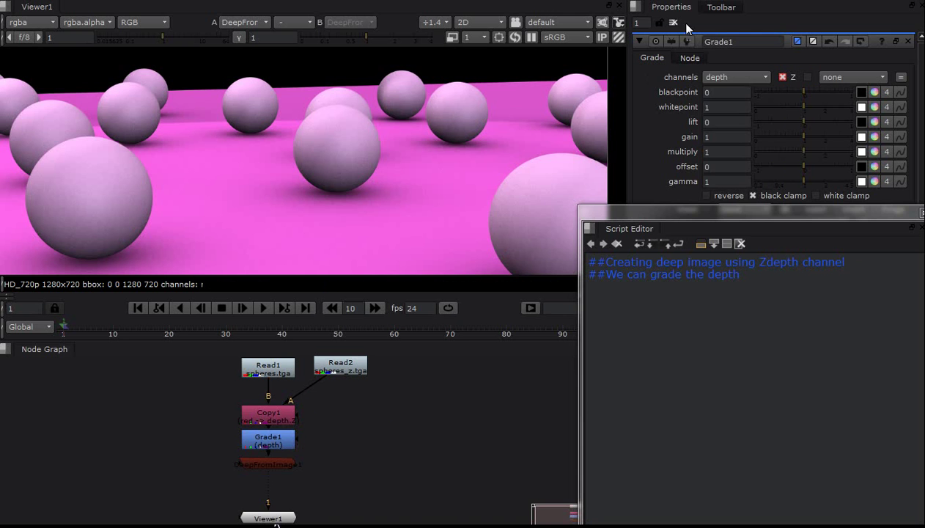
# - Create a DeepToPoints node from the deep tools, moving the Script Editor window out of the way and back
pyautogui.click(718, 8)
pyautogui.moveTo(657, 207); pyautogui.dragTo(334, 207)
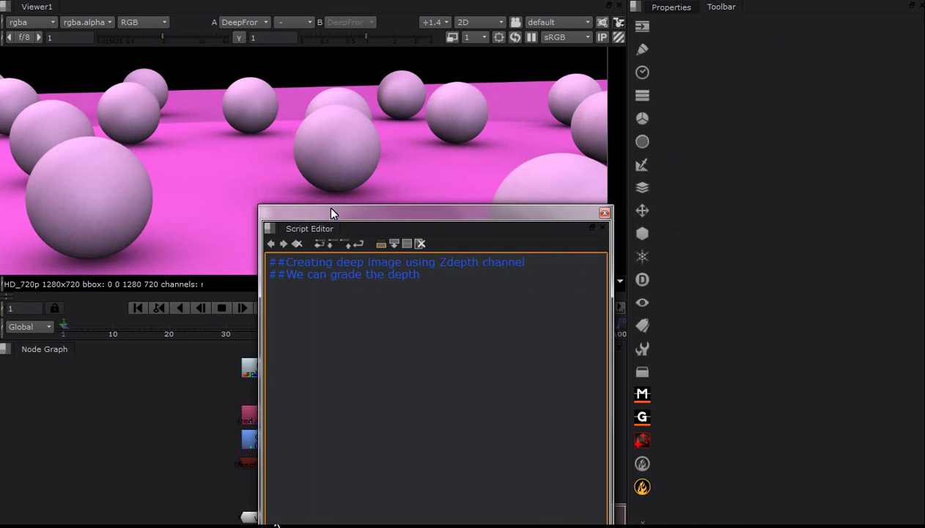
pyautogui.click(643, 280)
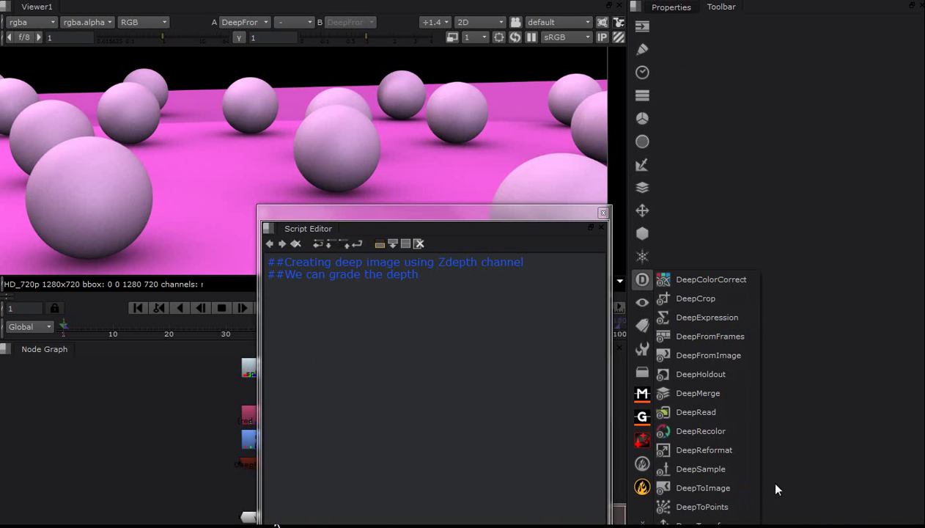
pyautogui.click(715, 507)
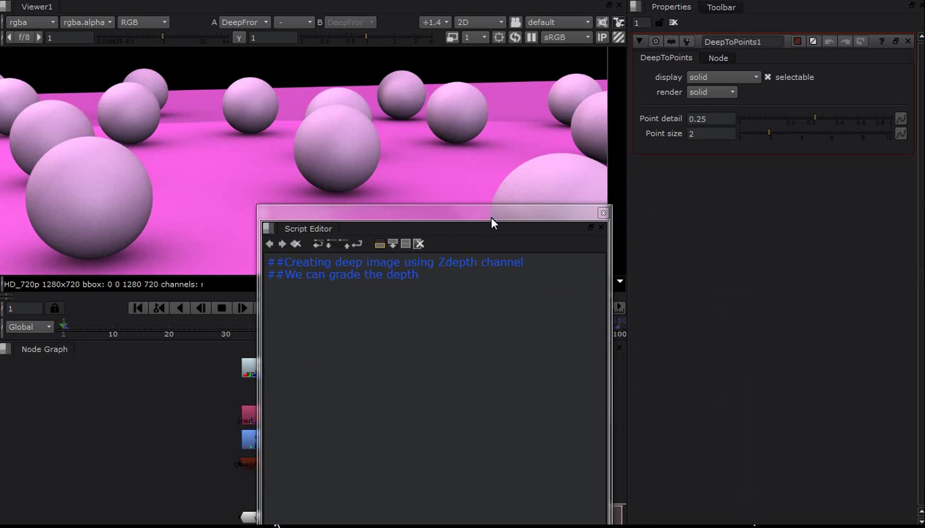
pyautogui.moveTo(492, 219); pyautogui.dragTo(804, 215)
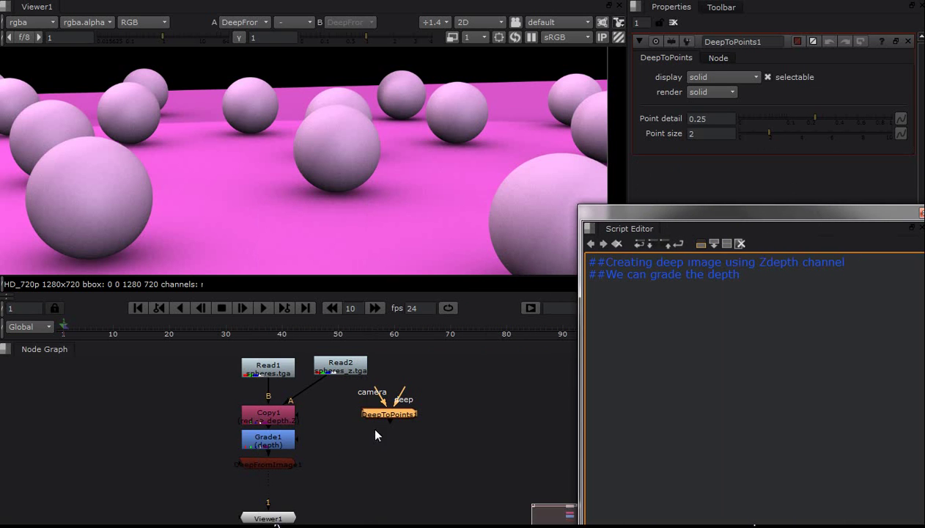
# - Place DeepToPoints1 beside DeepFromImage1 and connect its deep input to that node
pyautogui.moveTo(315, 451); pyautogui.dragTo(309, 393, button='middle')
pyautogui.moveTo(261, 405); pyautogui.dragTo(265, 432)
pyautogui.moveTo(363, 388); pyautogui.dragTo(364, 427, button='middle')
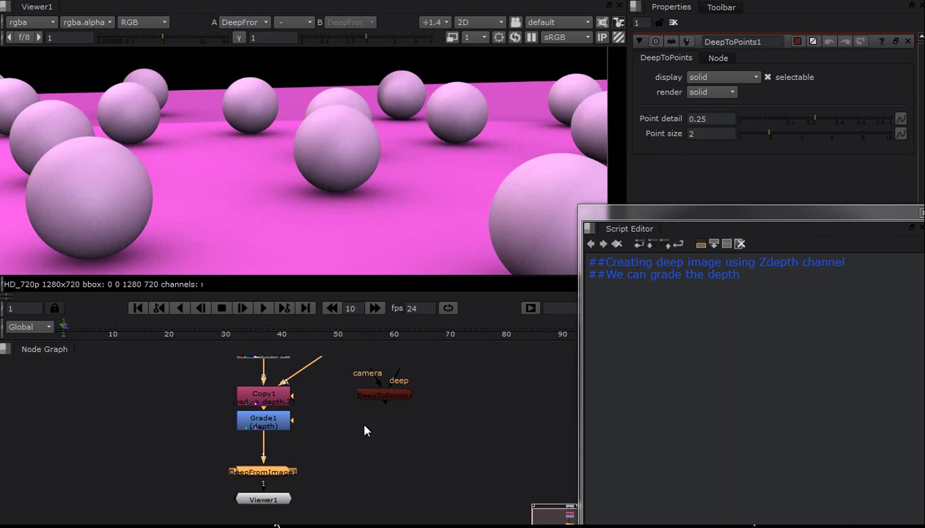
pyautogui.moveTo(379, 404); pyautogui.dragTo(203, 455)
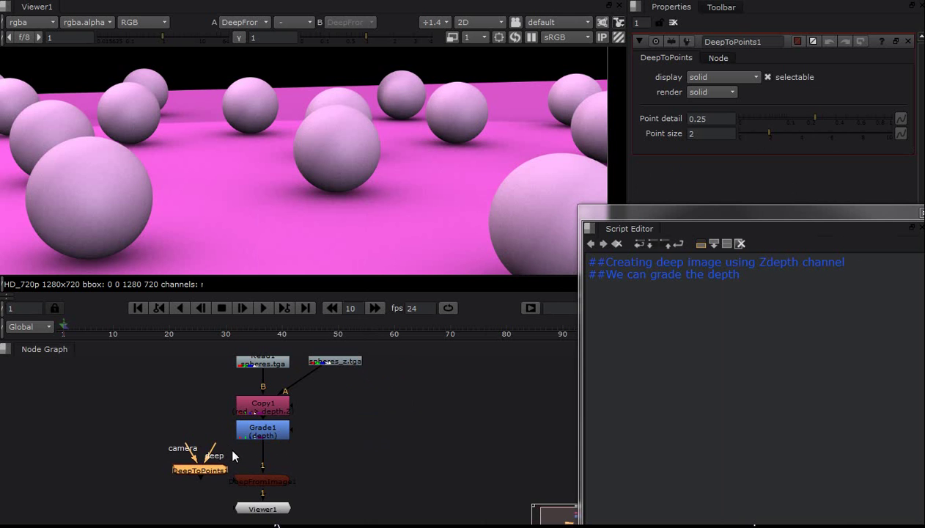
pyautogui.moveTo(257, 480); pyautogui.dragTo(259, 467)
pyautogui.moveTo(203, 473); pyautogui.dragTo(179, 460)
# - Show DeepToPoints1 in the 3D viewer and orbit around the scene to look for the point cloud
pyautogui.press('1')
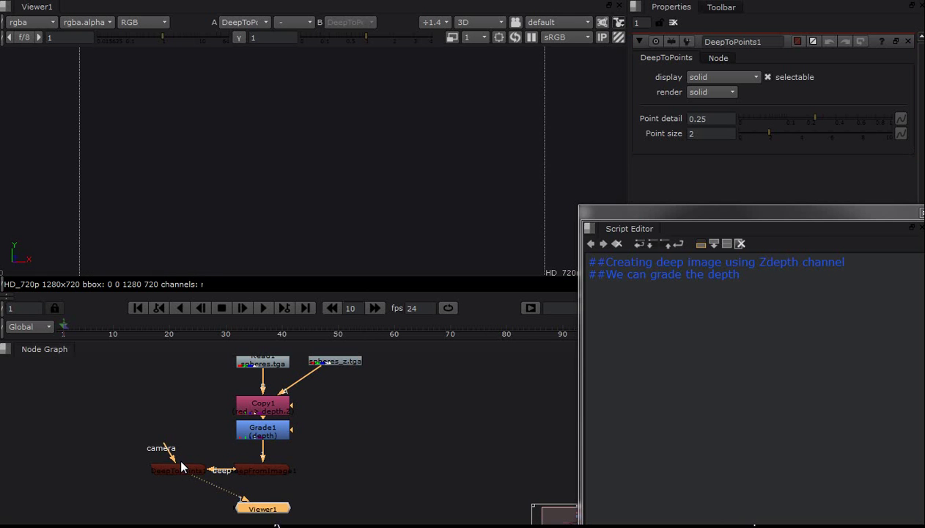
pyautogui.scroll(-5, 356, 182)
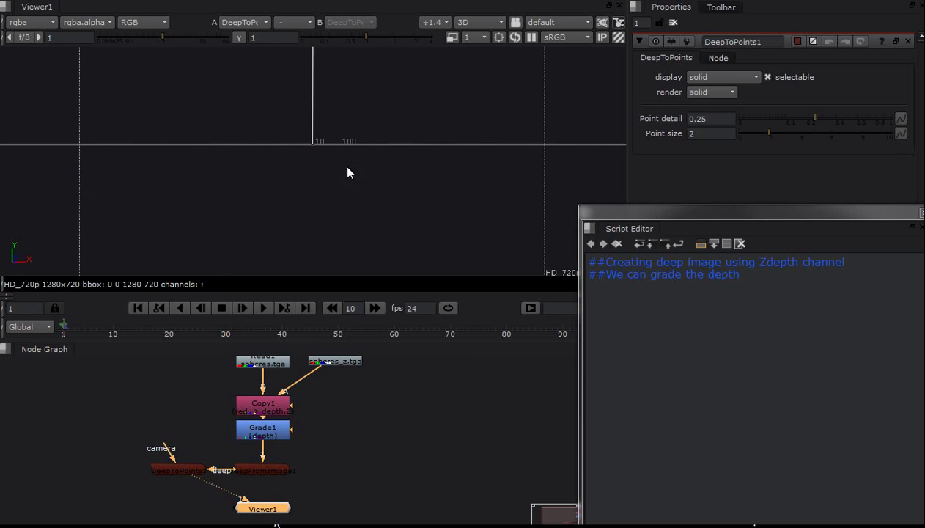
pyautogui.keyDown('ctrl'); pyautogui.moveTo(346, 97); pyautogui.dragTo(258, 140); pyautogui.keyUp('ctrl')
pyautogui.scroll(3, 258, 140)
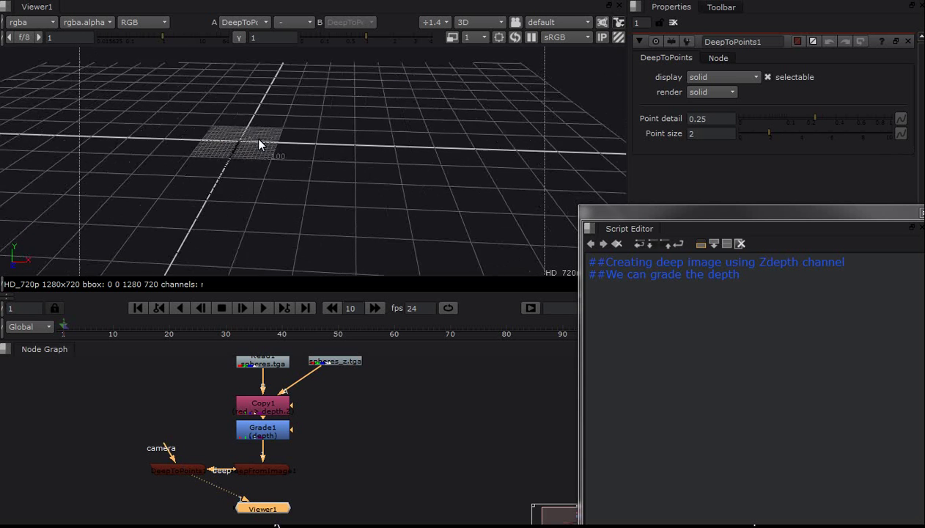
pyautogui.keyDown('alt'); pyautogui.moveTo(186, 128); pyautogui.dragTo(220, 231); pyautogui.keyUp('alt')
pyautogui.scroll(3, 176, 192)
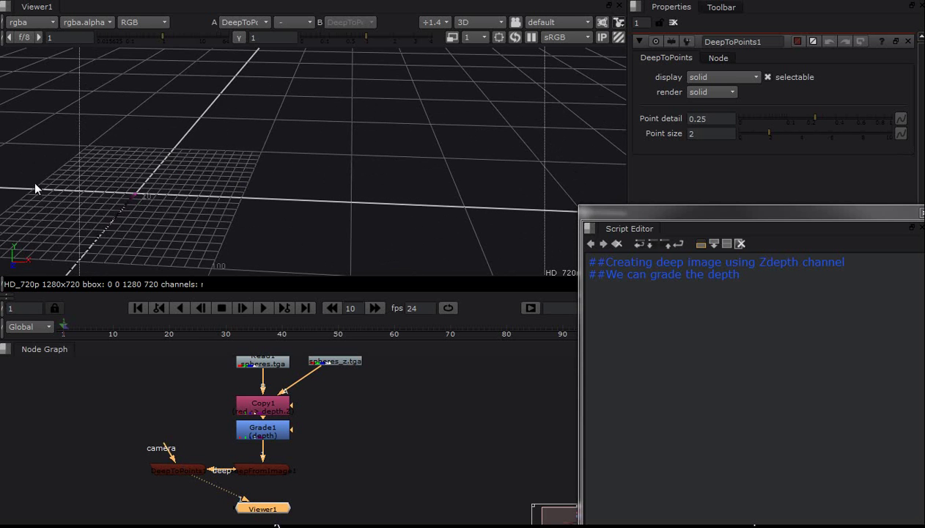
pyautogui.keyDown('alt'); pyautogui.moveTo(258, 181); pyautogui.dragTo(379, 190); pyautogui.keyUp('alt')
# - Create a temporary Sphere node, frame the 3D view on it, and delete the sphere
pyautogui.moveTo(343, 412); pyautogui.dragTo(317, 400, button='middle')
pyautogui.press('Tab')
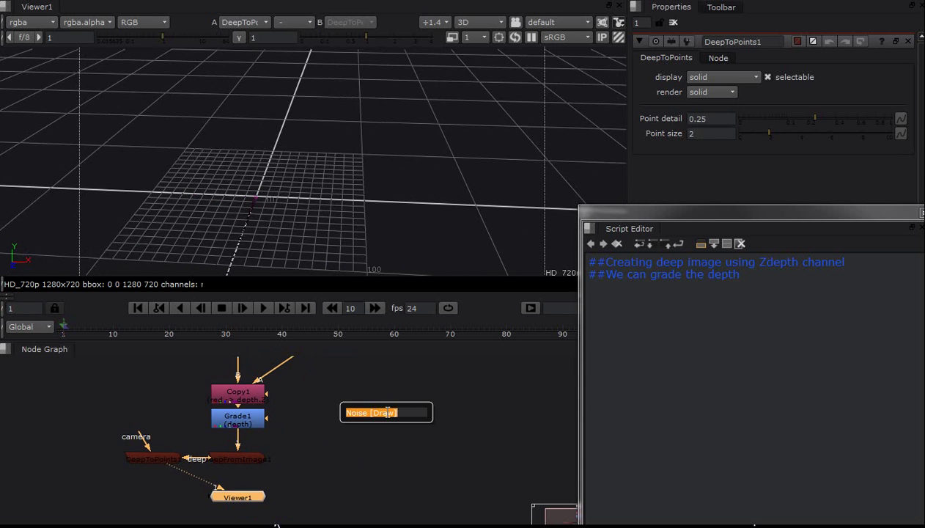
pyautogui.write('sphr')
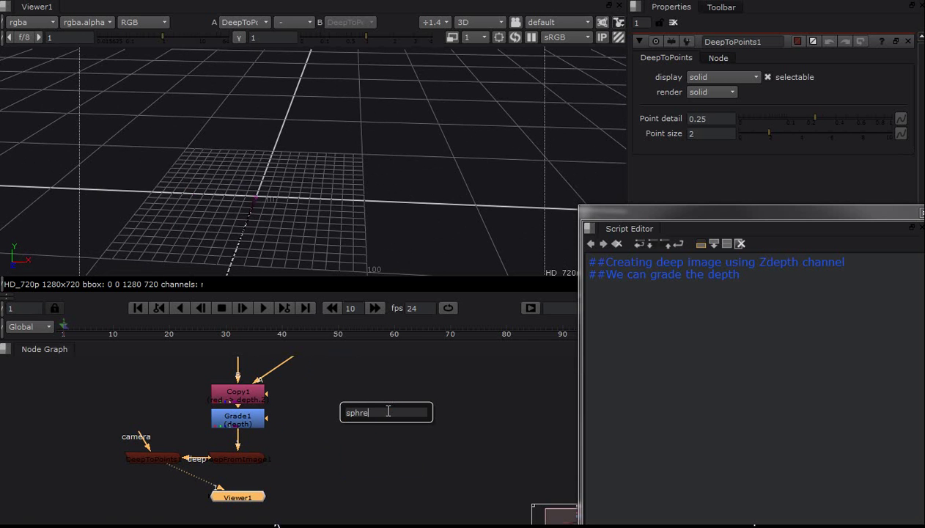
pyautogui.write('e')
pyautogui.press('BackSpace')
pyautogui.press('Down')
pyautogui.press('Return')
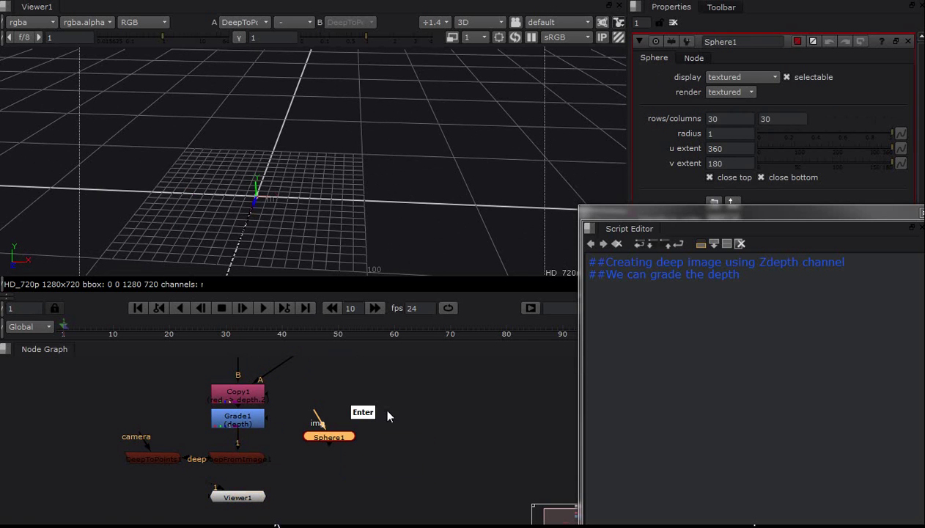
pyautogui.moveTo(279, 131); pyautogui.dragTo(306, 151, button='middle')
pyautogui.press('f')
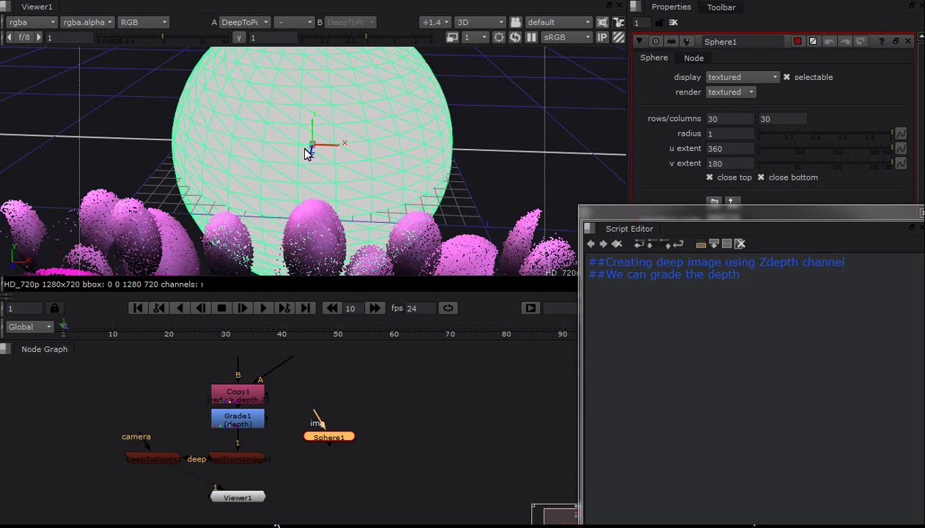
pyautogui.press('Delete')
# - Open Grade1's settings and try different gamma values, raising it to 1.2 and lowering it to 0.5
pyautogui.keyDown('ctrl'); pyautogui.moveTo(209, 161); pyautogui.dragTo(310, 239); pyautogui.keyUp('ctrl')
pyautogui.doubleClick(239, 424)
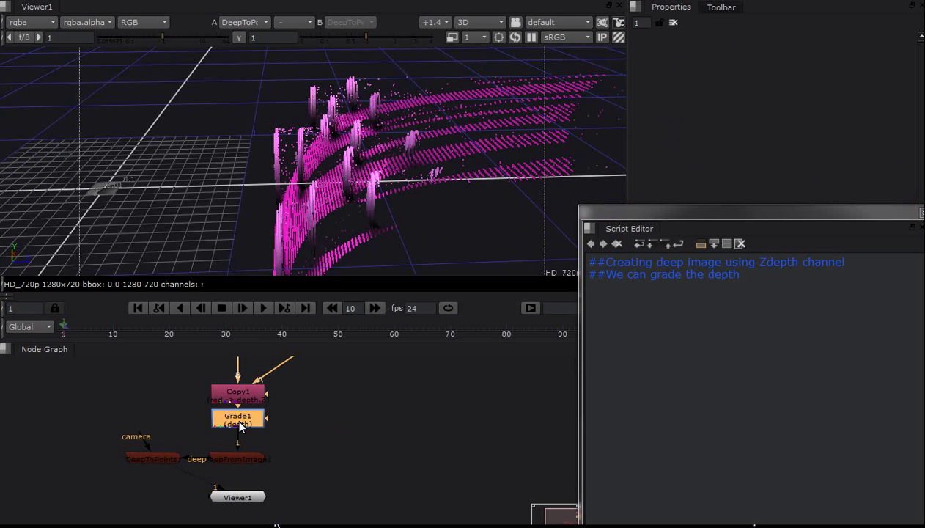
pyautogui.click(732, 181)
pyautogui.press('Up')
pyautogui.press('Up')
pyautogui.press('Up')
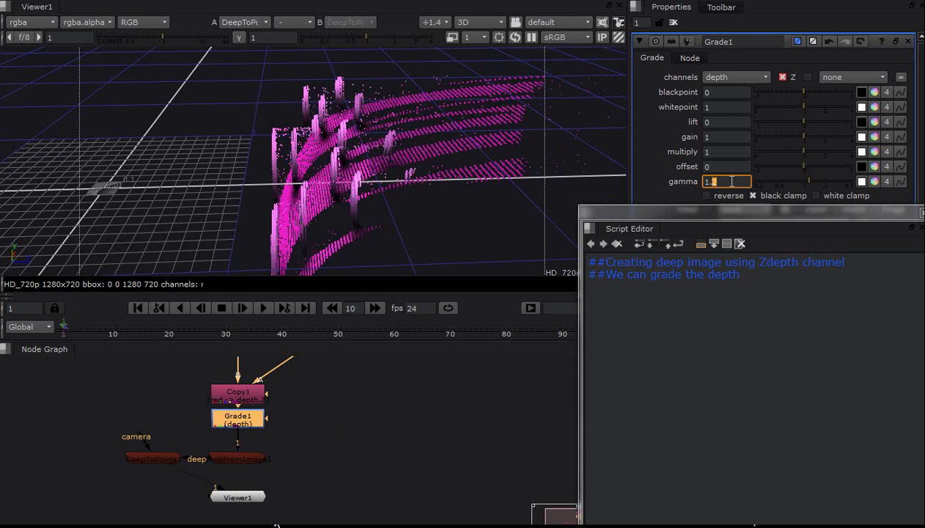
pyautogui.press('Down')
pyautogui.press('Down')
pyautogui.press('Down')
pyautogui.scroll(-7, 732, 182)
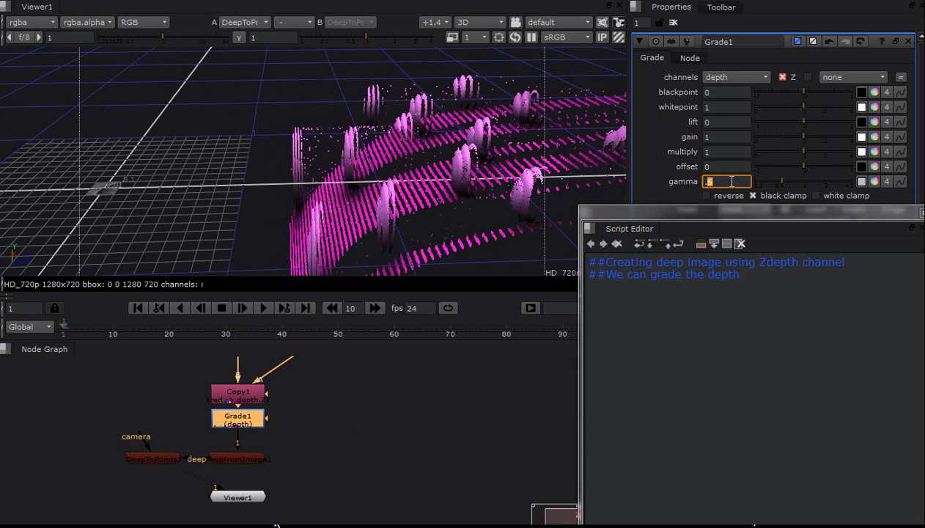
pyautogui.scroll(2, 732, 182)
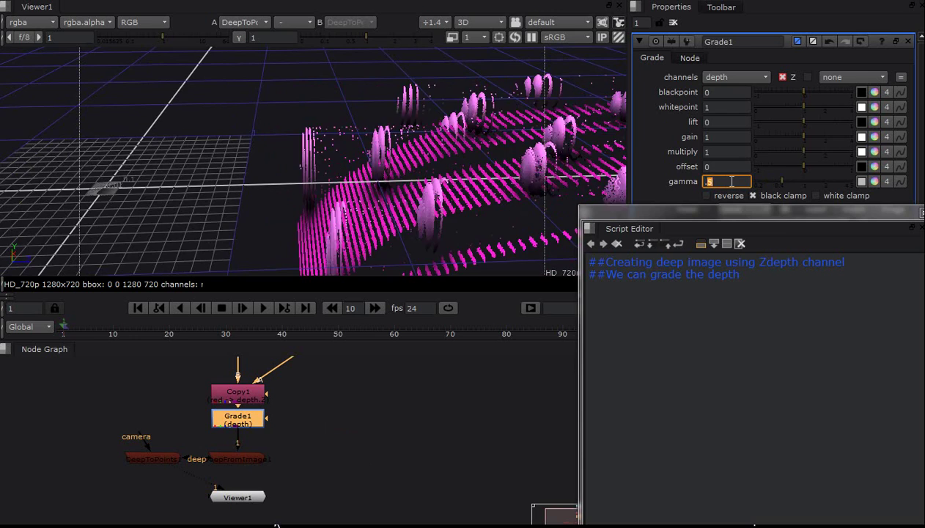
# - Lower Grade1's gamma to 0.38, inspect the point cloud from several angles, and close the node's settings
pyautogui.keyDown('ctrl'); pyautogui.moveTo(279, 214); pyautogui.dragTo(352, 198); pyautogui.keyUp('ctrl')
pyautogui.click(775, 181)
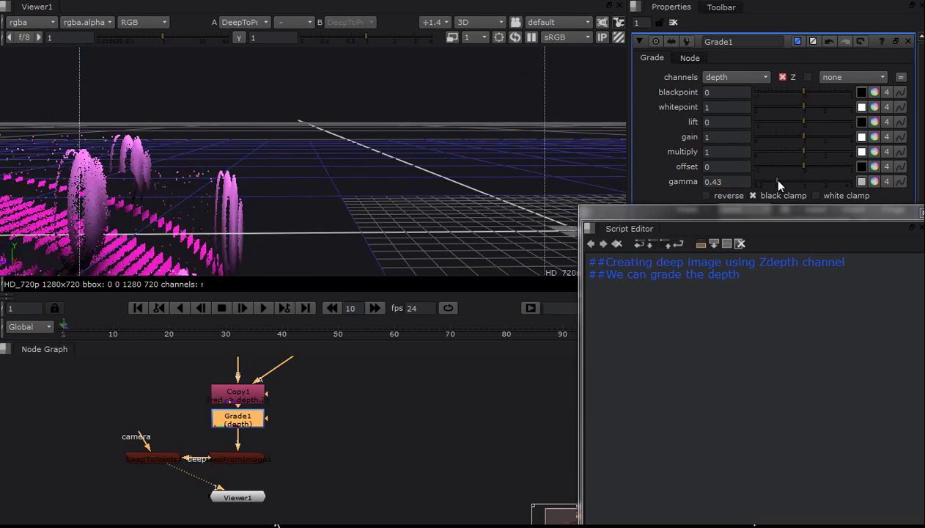
pyautogui.moveTo(774, 182); pyautogui.dragTo(771, 184)
pyautogui.click(775, 183)
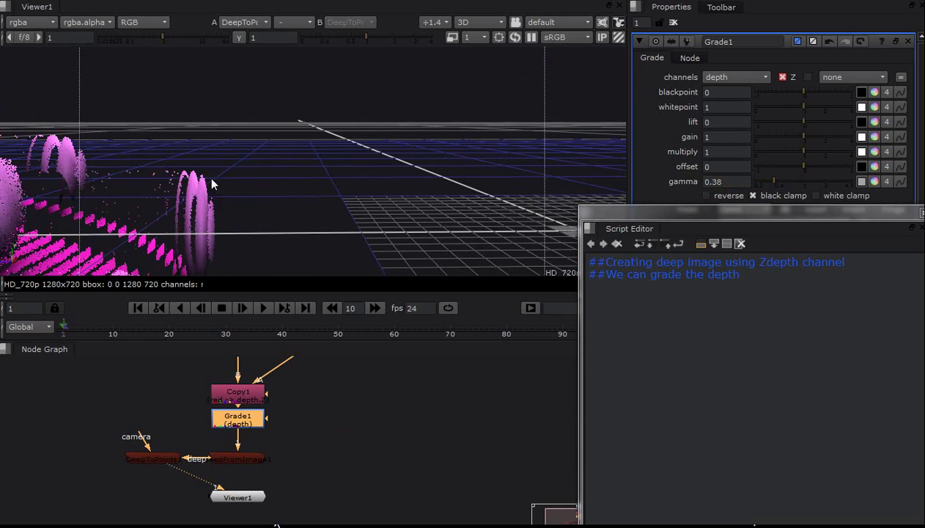
pyautogui.keyDown('ctrl'); pyautogui.moveTo(213, 182); pyautogui.dragTo(265, 193); pyautogui.keyUp('ctrl')
pyautogui.keyDown('ctrl'); pyautogui.moveTo(303, 227); pyautogui.dragTo(345, 187); pyautogui.keyUp('ctrl')
pyautogui.click(673, 24)
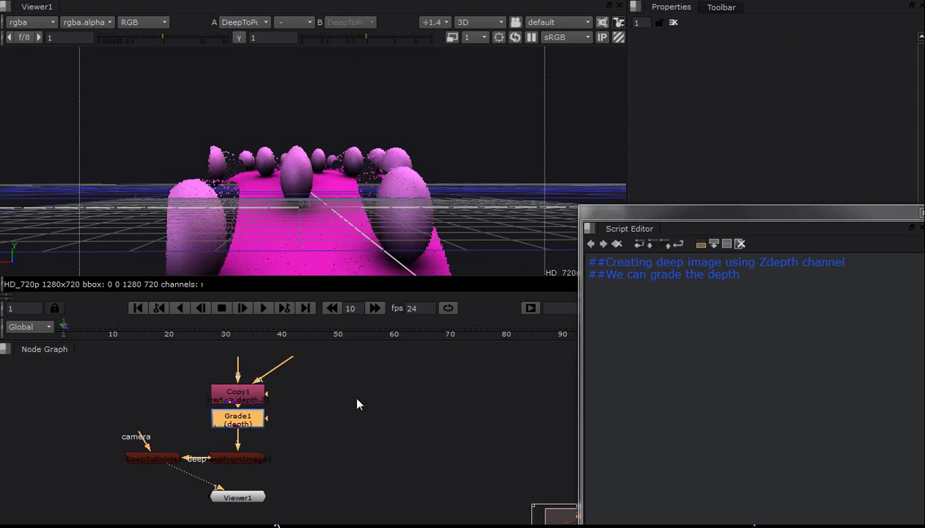
# - Show DeepFromImage1 in the viewer and tidy the spacing of the nodes in the graph
pyautogui.click(351, 392)
pyautogui.click(229, 459)
pyautogui.press('1')
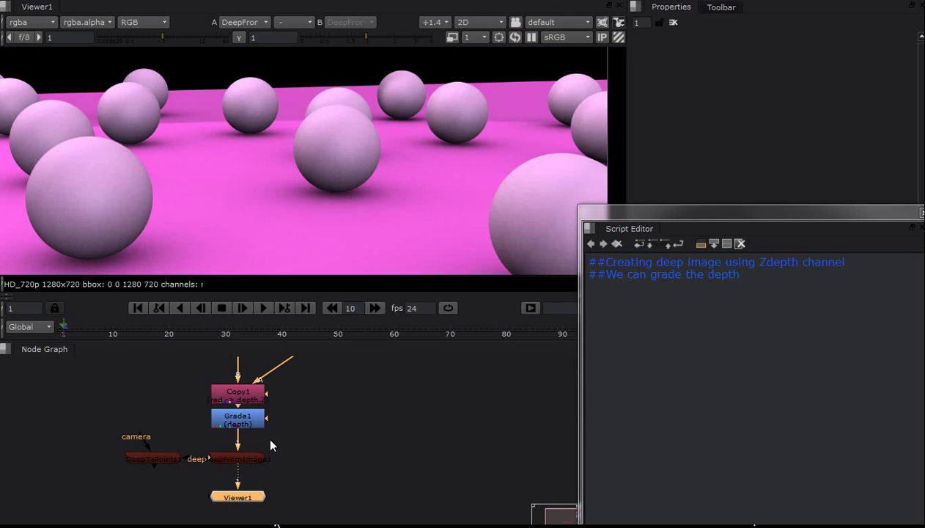
pyautogui.scroll(-2, 270, 425)
pyautogui.moveTo(253, 437); pyautogui.dragTo(253, 458)
pyautogui.moveTo(288, 396); pyautogui.dragTo(271, 453, button='middle')
pyautogui.click(285, 431)
pyautogui.moveTo(230, 519); pyautogui.dragTo(235, 504)
pyautogui.moveTo(333, 427); pyautogui.dragTo(262, 393, button='middle')
pyautogui.click(357, 431)
# - Add a third script note reading "##Creating Deep noise(fog)"
pyautogui.click(768, 282)
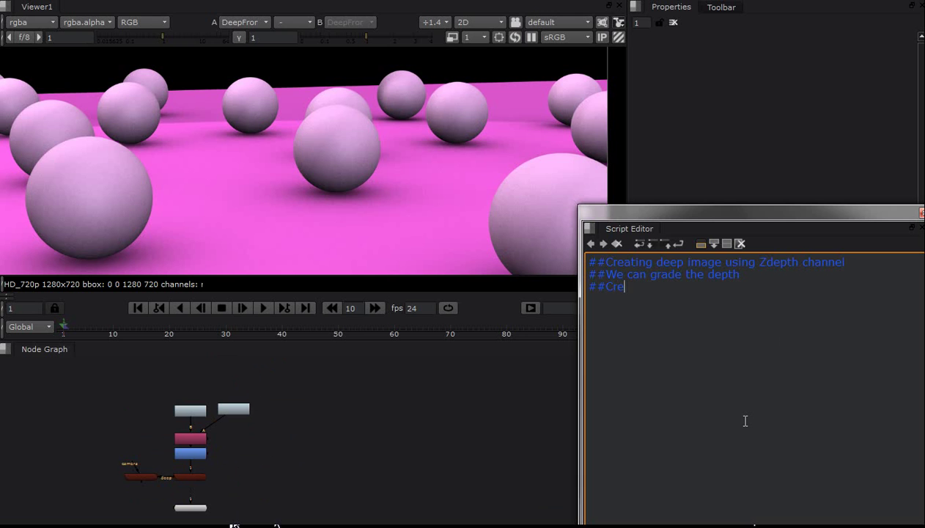
pyautogui.write('##Creating DE')
pyautogui.press('BackSpace')
pyautogui.write('ee')
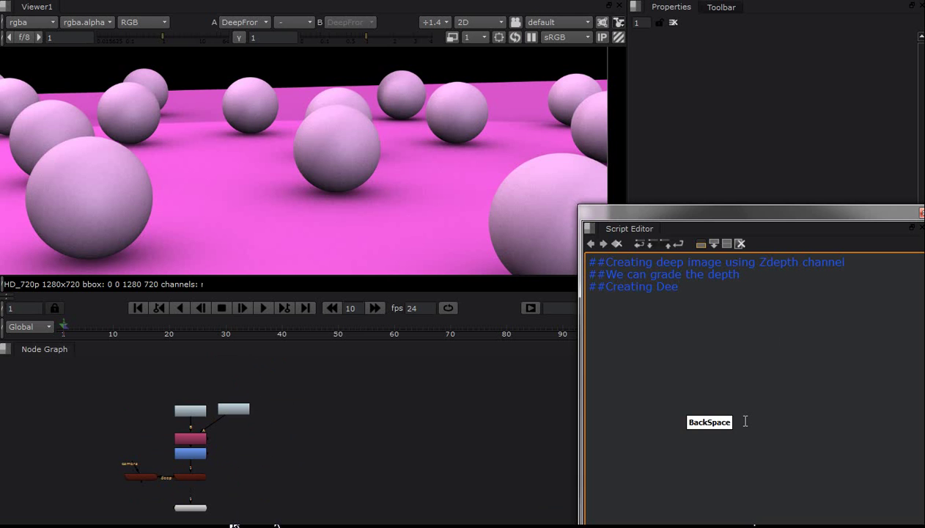
pyautogui.write('p')
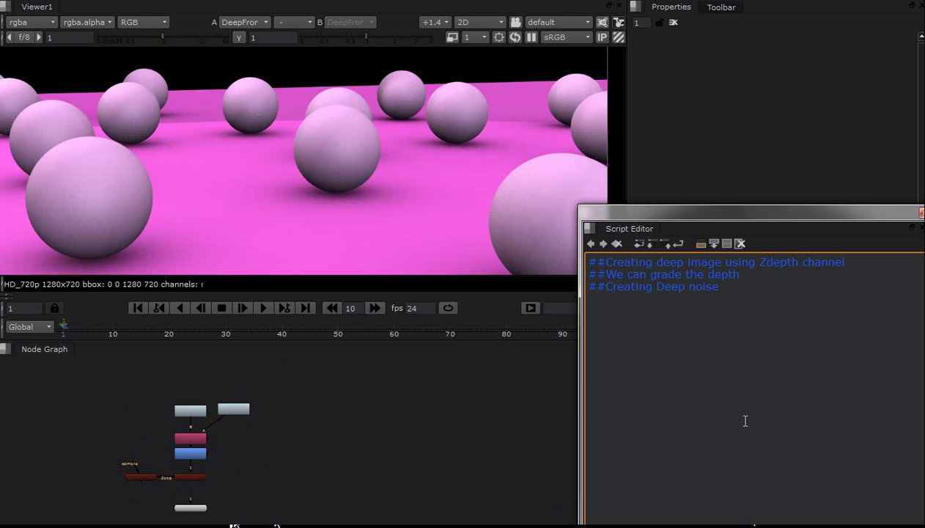
pyautogui.write(' noise')
pyautogui.press('BackSpace')
pyautogui.write('(fod')
pyautogui.press('BackSpace')
pyautogui.write('g')
pyautogui.click(477, 450)
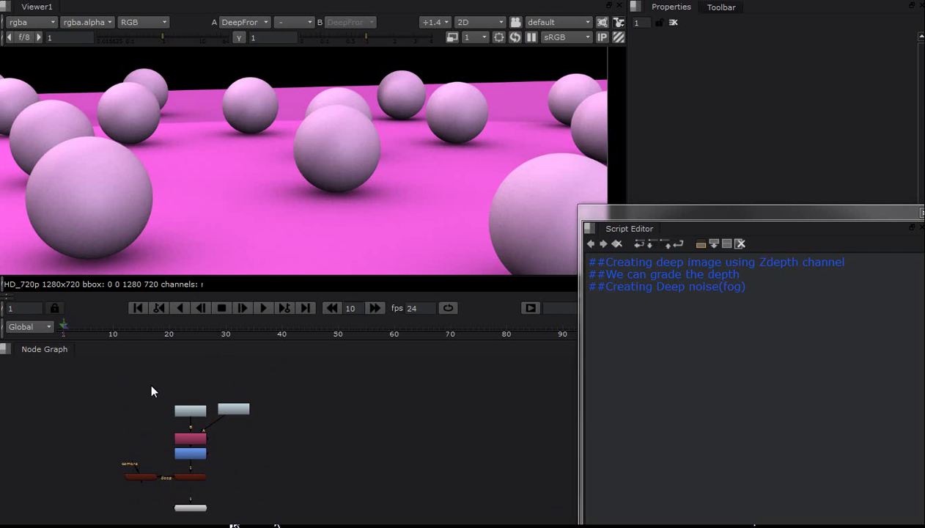
# - Create a Noise node beside the Read nodes and show its full frame in the viewer
pyautogui.moveTo(285, 402); pyautogui.dragTo(265, 402, button='middle')
pyautogui.press('Tab')
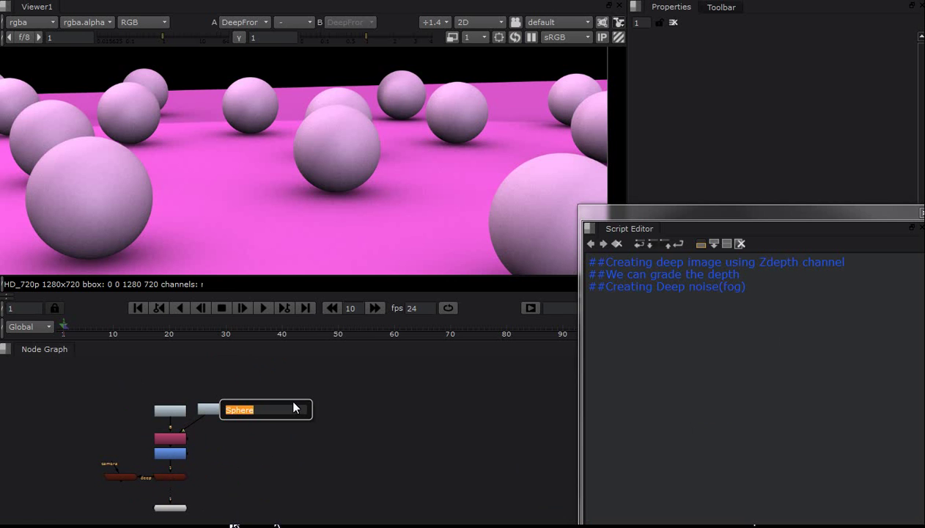
pyautogui.write('noise')
pyautogui.press('Return')
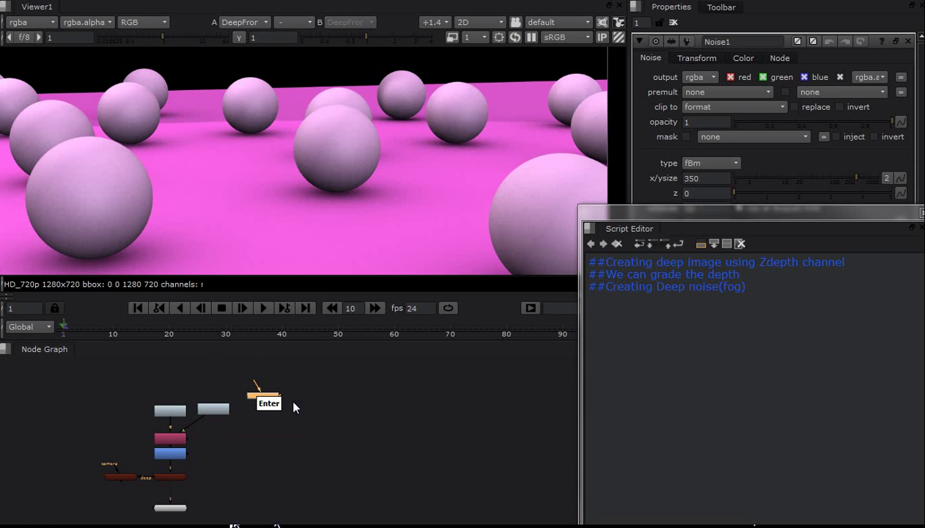
pyautogui.moveTo(262, 409); pyautogui.dragTo(272, 403)
pyautogui.press('1')
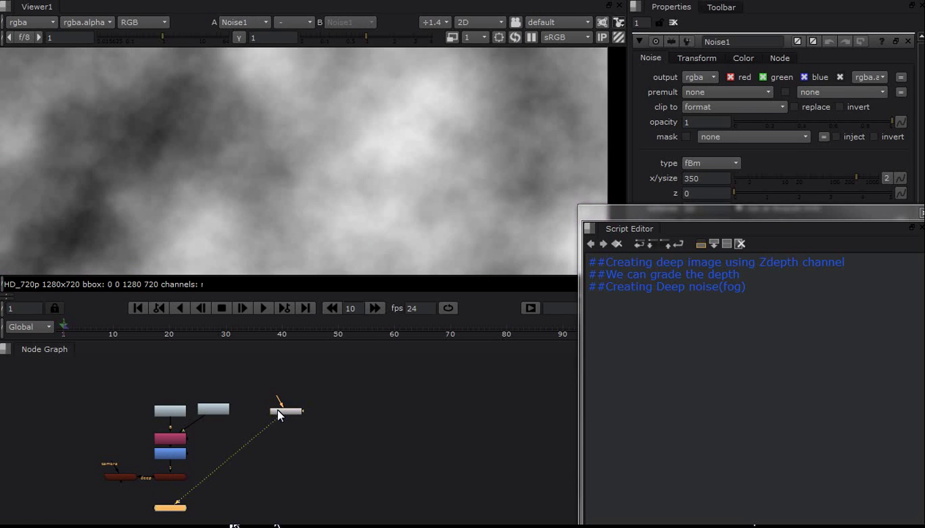
pyautogui.moveTo(312, 206); pyautogui.dragTo(298, 159, button='middle')
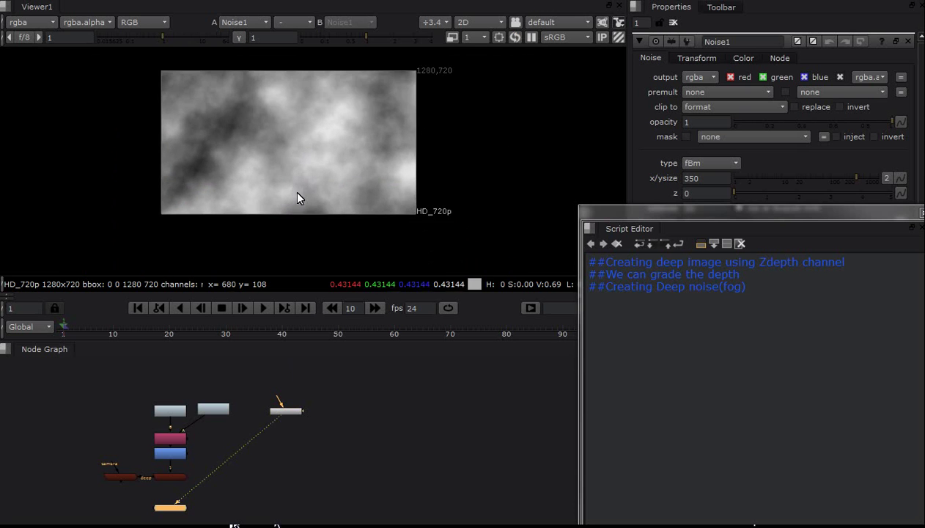
pyautogui.scroll(2, 297, 196)
# - Add a Copy node fed by Noise1 and place it directly beneath that node
pyautogui.click(293, 412)
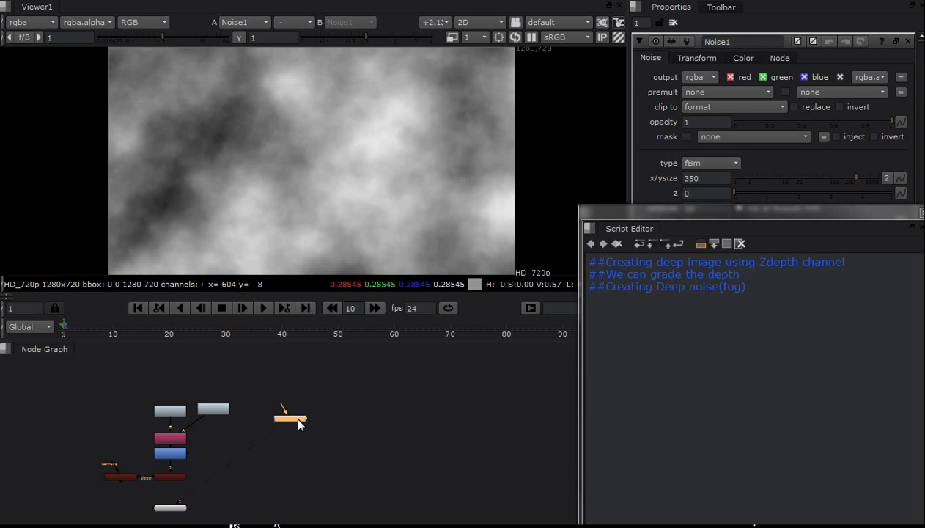
pyautogui.press('k')
pyautogui.moveTo(336, 416); pyautogui.dragTo(352, 389, button='middle')
pyautogui.scroll(3, 352, 383)
pyautogui.moveTo(355, 370); pyautogui.dragTo(257, 390)
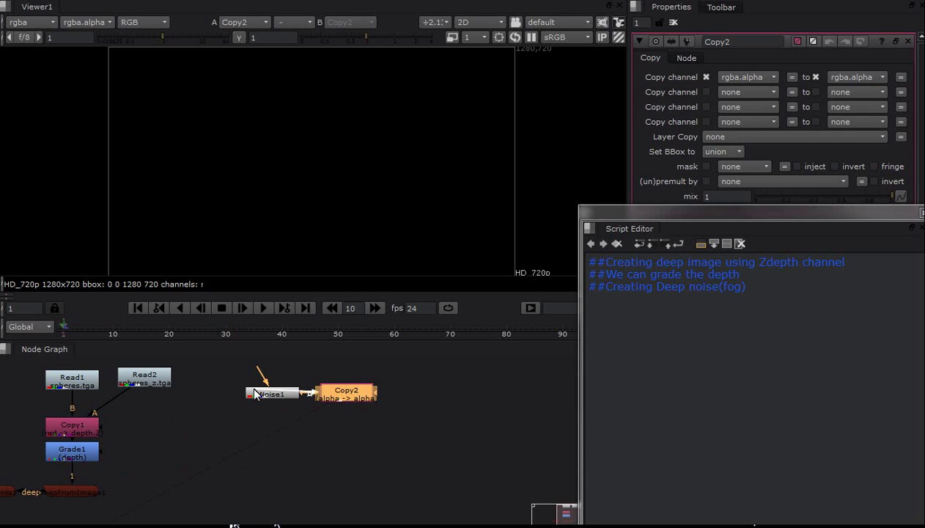
pyautogui.moveTo(331, 393); pyautogui.dragTo(257, 427)
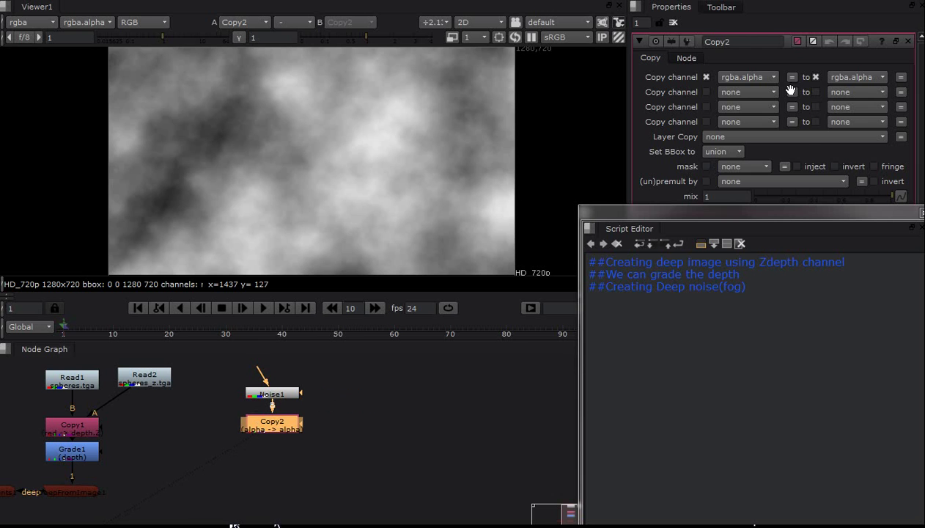
# - Set Copy2 to copy rgba.alpha into the depth.Z channel
pyautogui.click(747, 78)
pyautogui.click(851, 77)
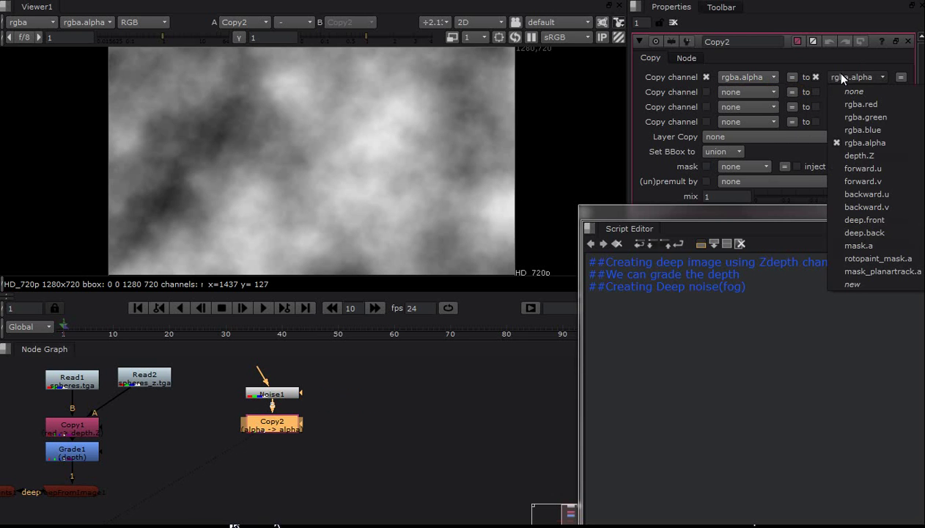
pyautogui.click(856, 157)
# - Move Copy2 further below Noise1, add a dot that bends its A connection, and align the nodes neatly
pyautogui.scroll(1, 293, 421)
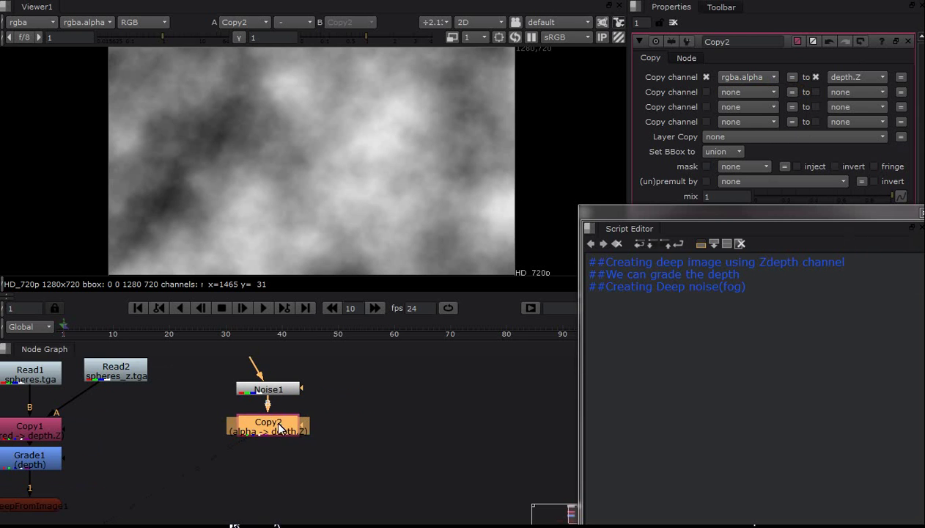
pyautogui.moveTo(278, 429); pyautogui.dragTo(275, 475)
pyautogui.click(279, 432)
pyautogui.keyDown('ctrl'); pyautogui.moveTo(267, 426); pyautogui.dragTo(354, 394); pyautogui.keyUp('ctrl')
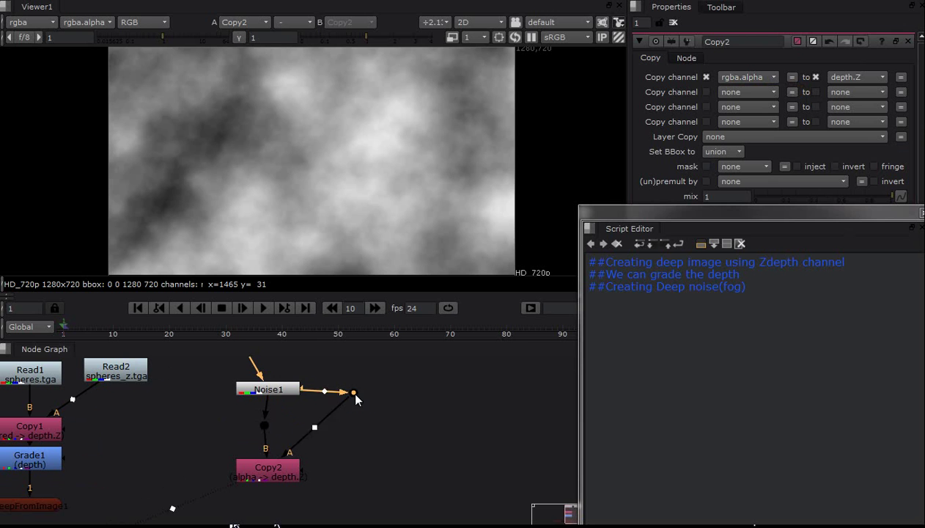
pyautogui.keyDown('ctrl'); pyautogui.click(267, 427); pyautogui.keyUp('ctrl')
pyautogui.moveTo(253, 475); pyautogui.dragTo(253, 462)
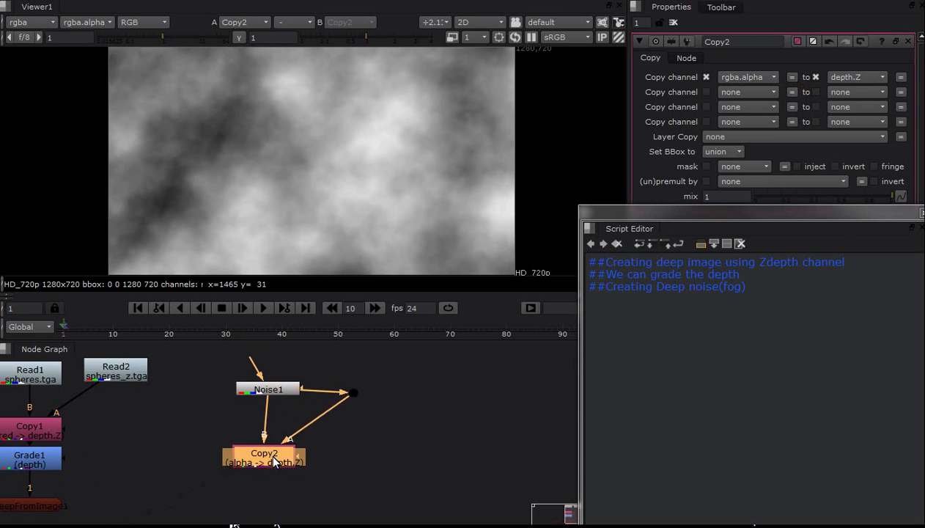
pyautogui.moveTo(364, 438); pyautogui.dragTo(399, 422, button='middle')
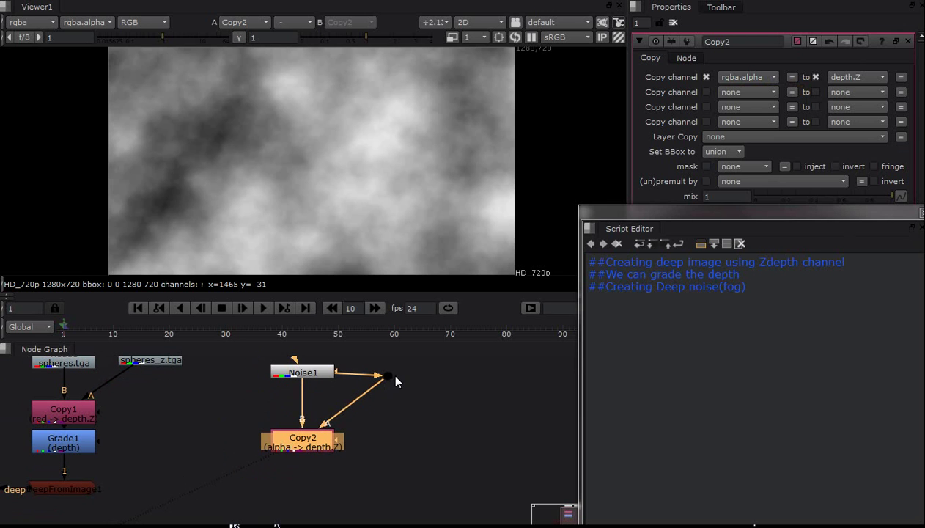
pyautogui.moveTo(385, 376); pyautogui.dragTo(384, 371)
# - Add a DeepFromImage node fed by Copy2, directly beneath it, to convert the noise into a deep image
pyautogui.moveTo(112, 458); pyautogui.dragTo(160, 420, button='middle')
pyautogui.scroll(-1, 161, 420)
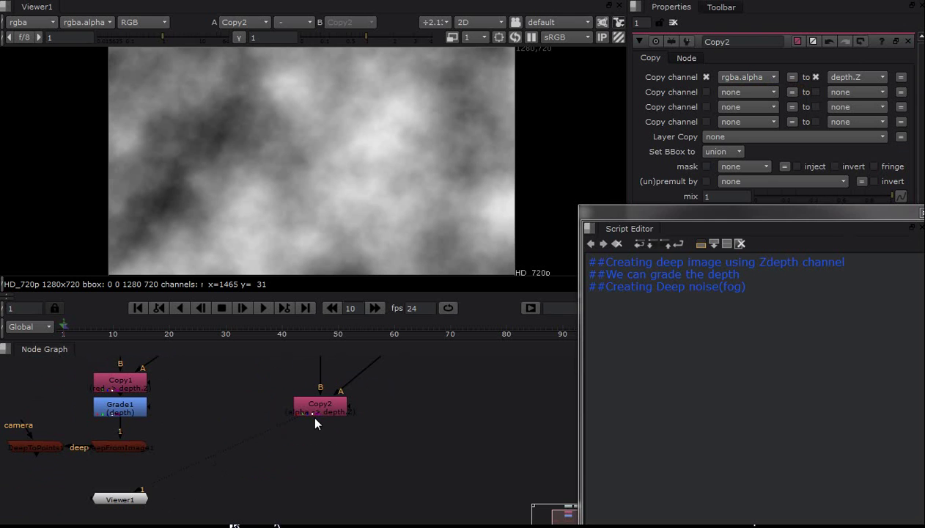
pyautogui.click(312, 408)
pyautogui.moveTo(335, 396); pyautogui.dragTo(325, 409, button='middle')
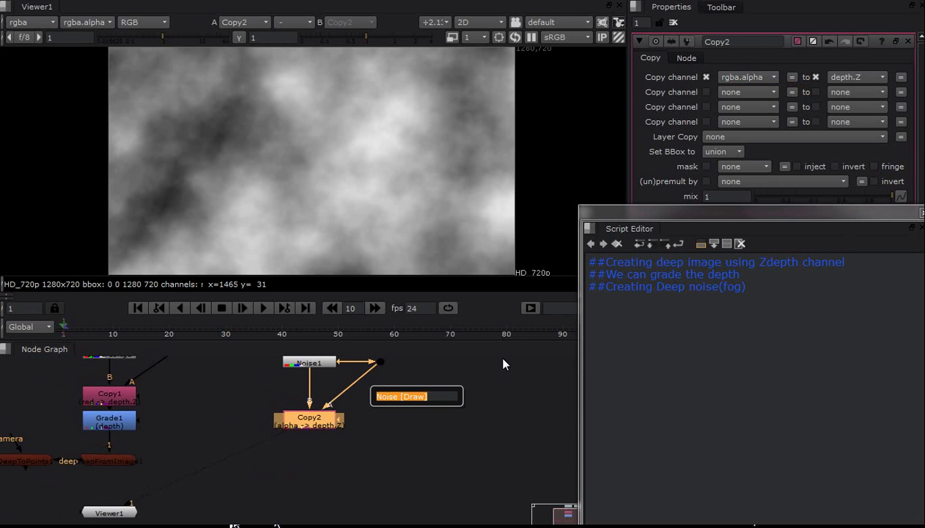
pyautogui.write('deep')
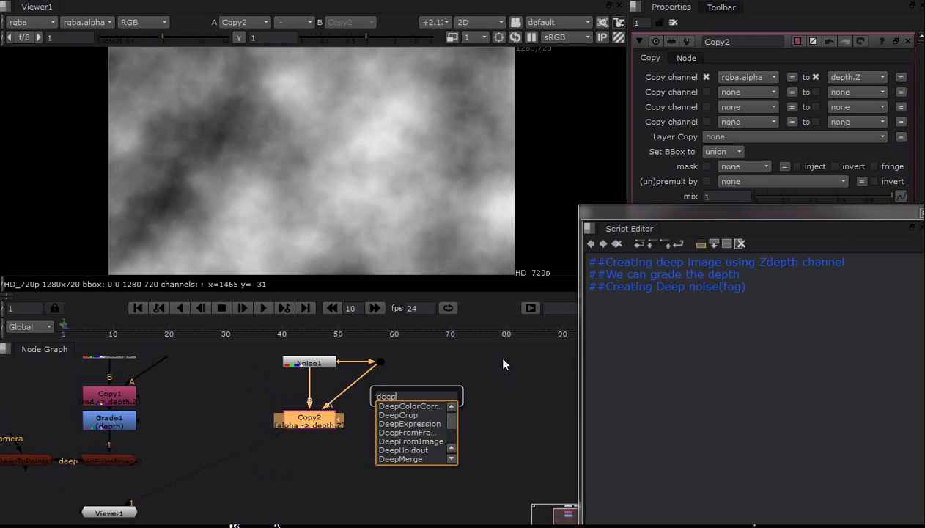
pyautogui.write('fr')
pyautogui.press('Down')
pyautogui.press('Down')
pyautogui.press('Return')
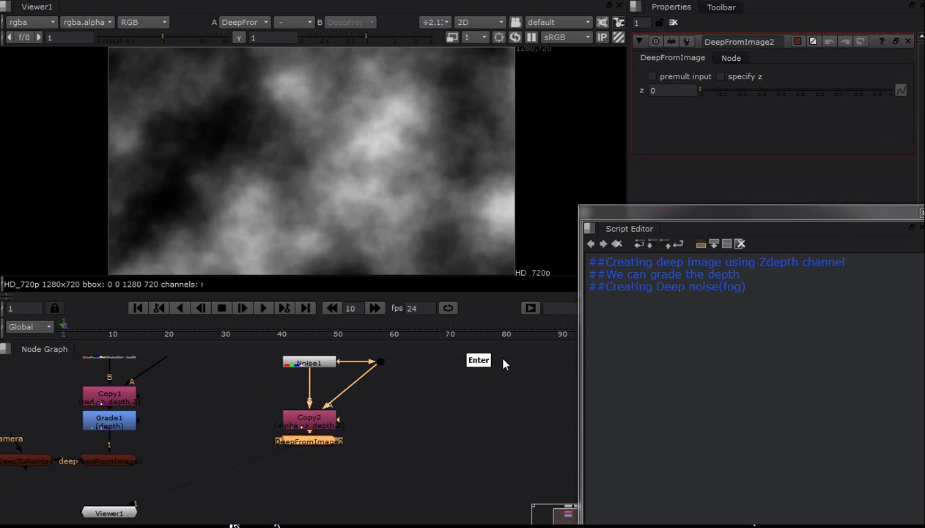
pyautogui.scroll(-2, 359, 187)
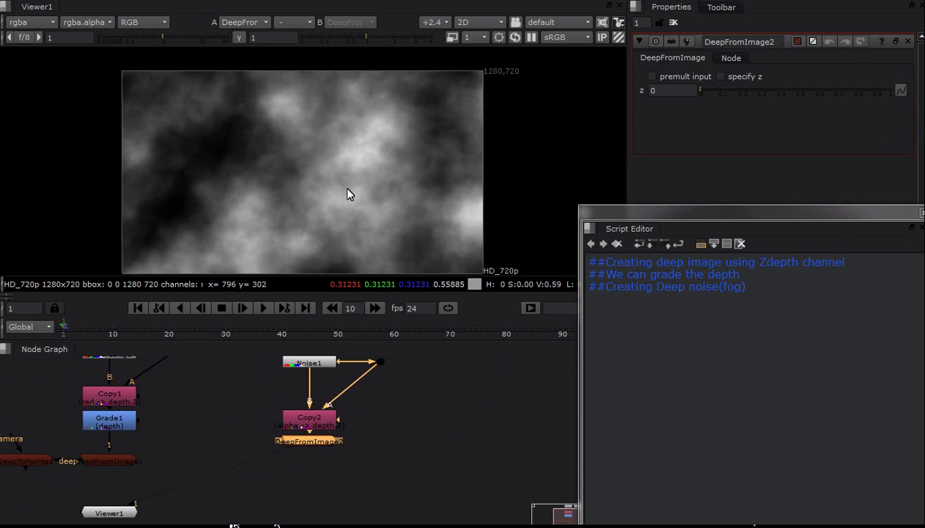
pyautogui.scroll(2, 348, 194)
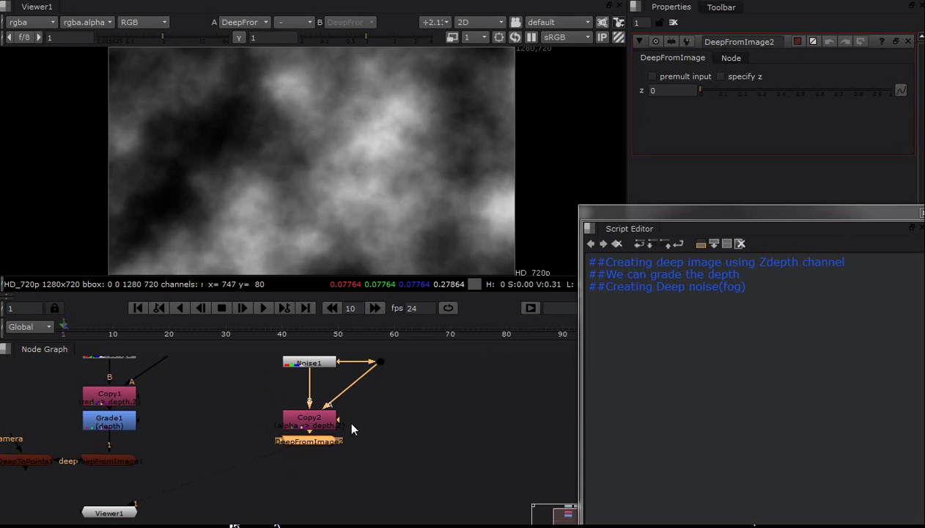
# - Add a DeepToPoints node below the noise branch's DeepFromImage node and inspect the noise point cloud in 3D
pyautogui.press('Tab')
pyautogui.write('dee')
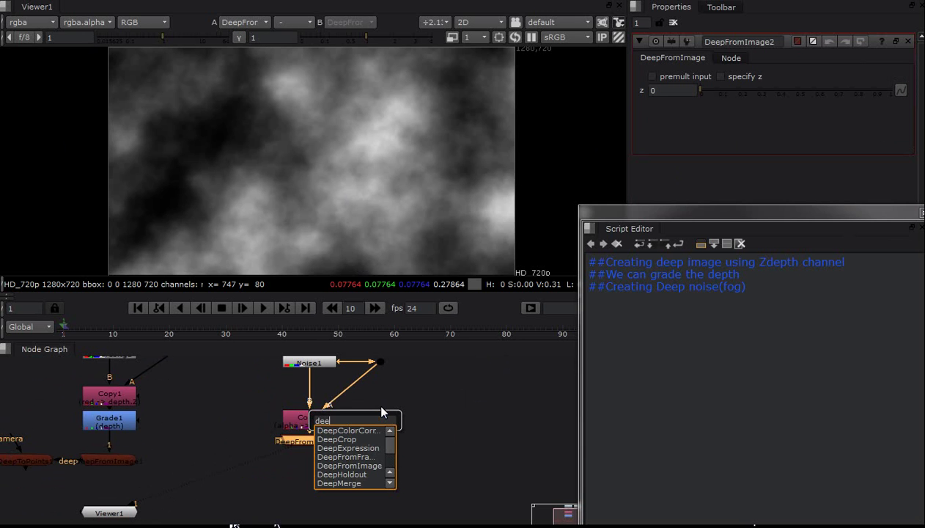
pyautogui.write('pto')
pyautogui.press('Down')
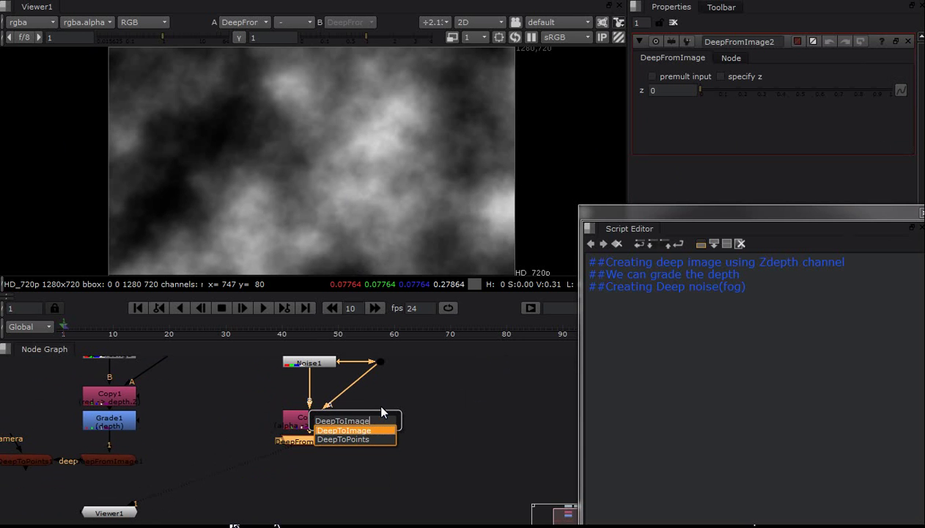
pyautogui.press('Return')
pyautogui.keyDown('ctrl'); pyautogui.moveTo(342, 162); pyautogui.dragTo(415, 202); pyautogui.keyUp('ctrl')
# - Open the Noise1 node's properties while keeping the noise point cloud in the 3D view
pyautogui.doubleClick(324, 361)
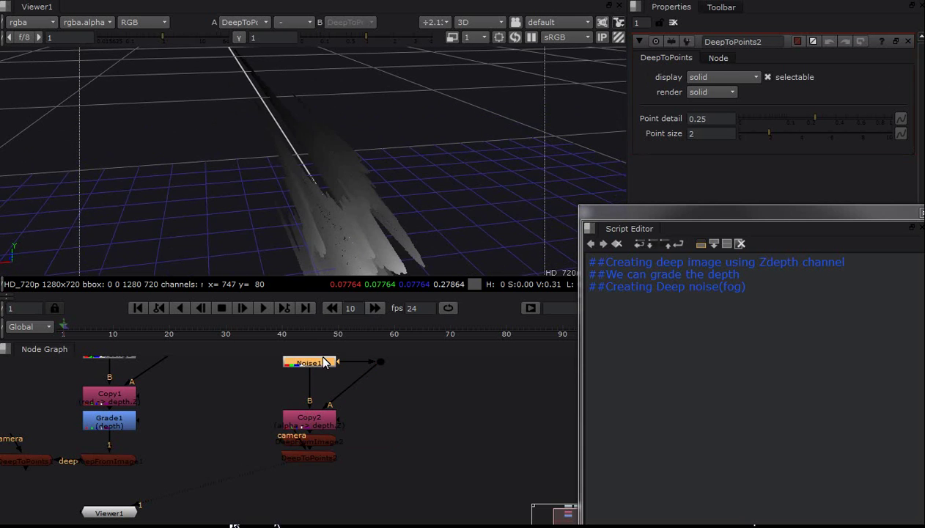
pyautogui.keyDown('ctrl'); pyautogui.moveTo(366, 178); pyautogui.dragTo(392, 178); pyautogui.keyUp('ctrl')
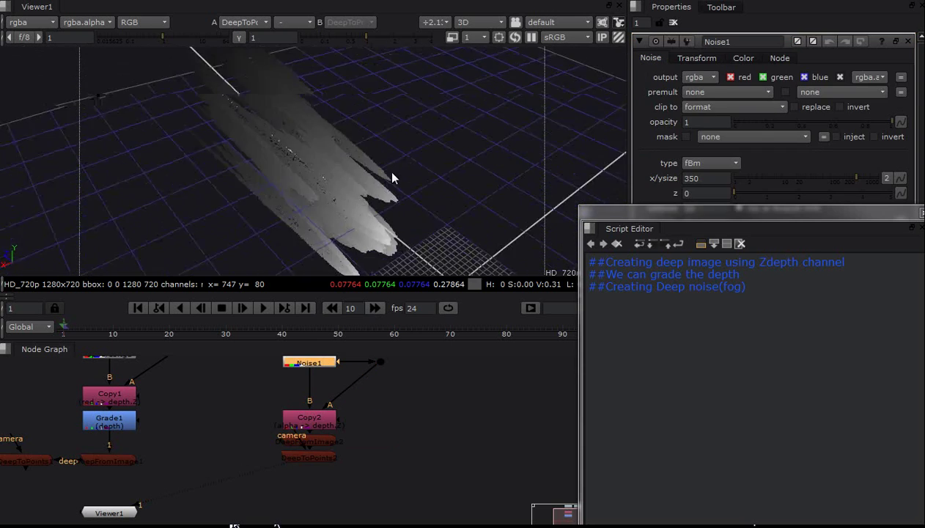